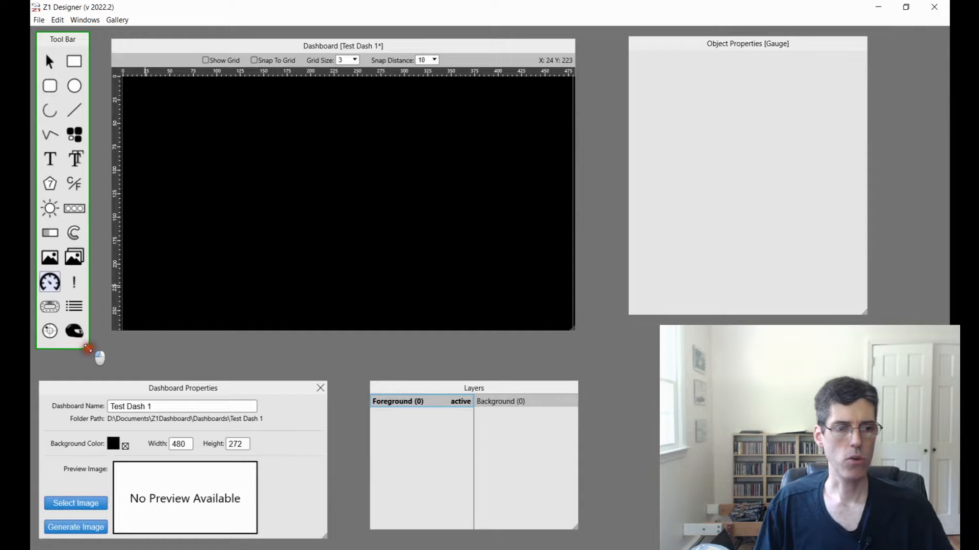
# - Place an RPM gauge with a radius of about 93 centred near X 216, Y 122, and move it to the background layer
pyautogui.click(49, 284)
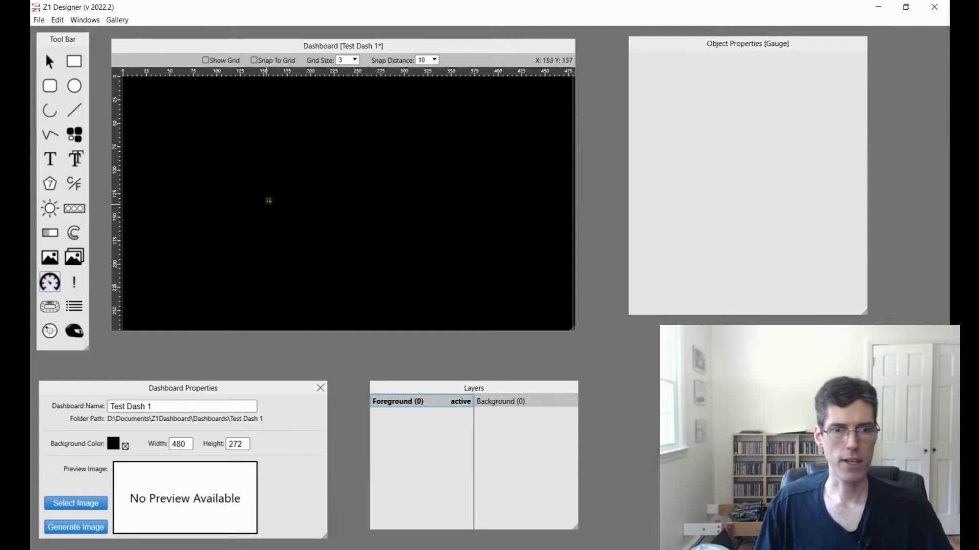
pyautogui.click(324, 190)
pyautogui.moveTo(342, 208); pyautogui.dragTo(417, 278)
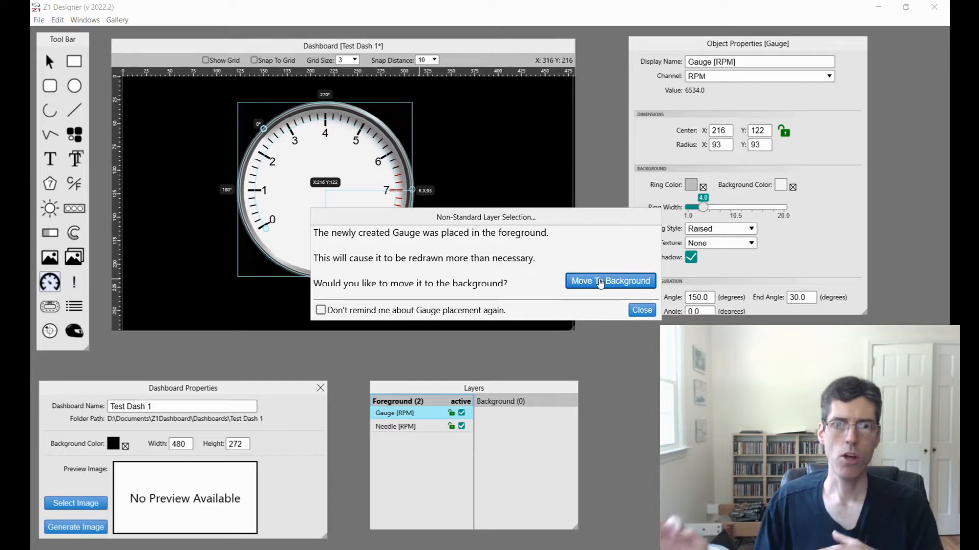
pyautogui.click(600, 283)
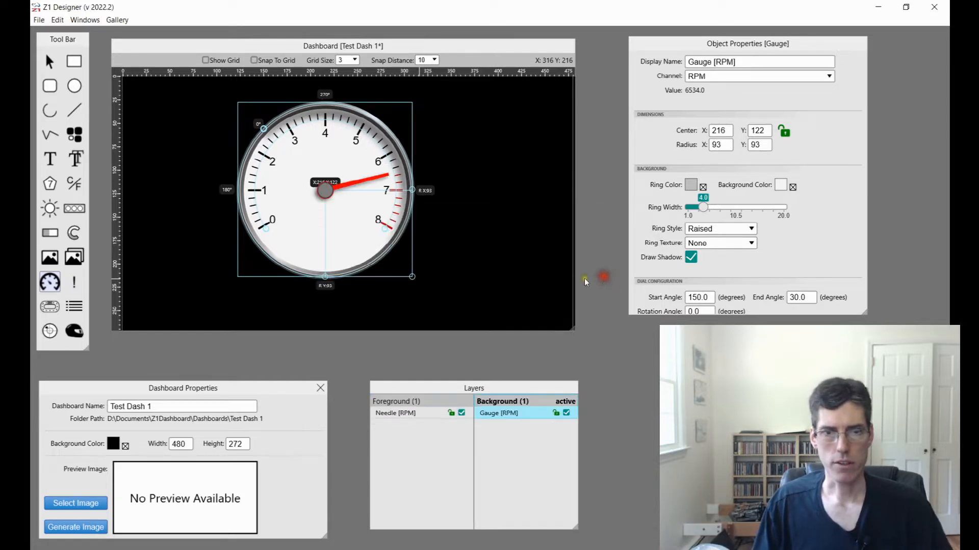
pyautogui.click(51, 60)
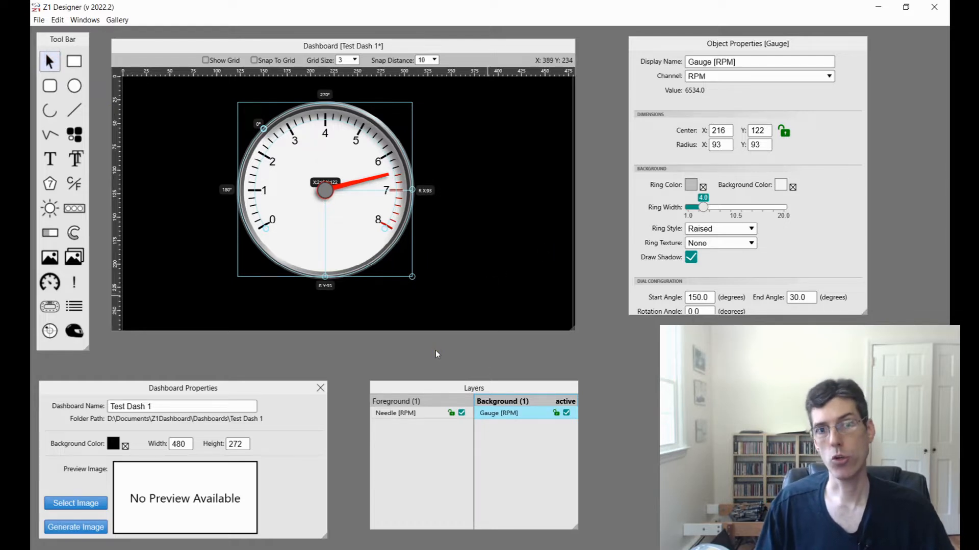
pyautogui.click(512, 419)
pyautogui.click(416, 389)
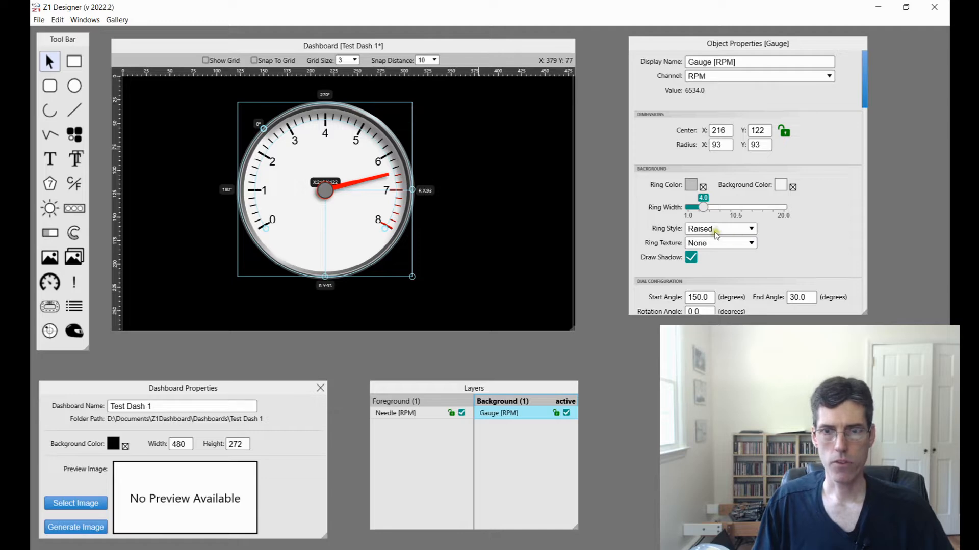
# - Set the gauge's ring color to the standard red (239, 41, 41) with the Raised ring style
pyautogui.click(691, 185)
pyautogui.click(271, 197)
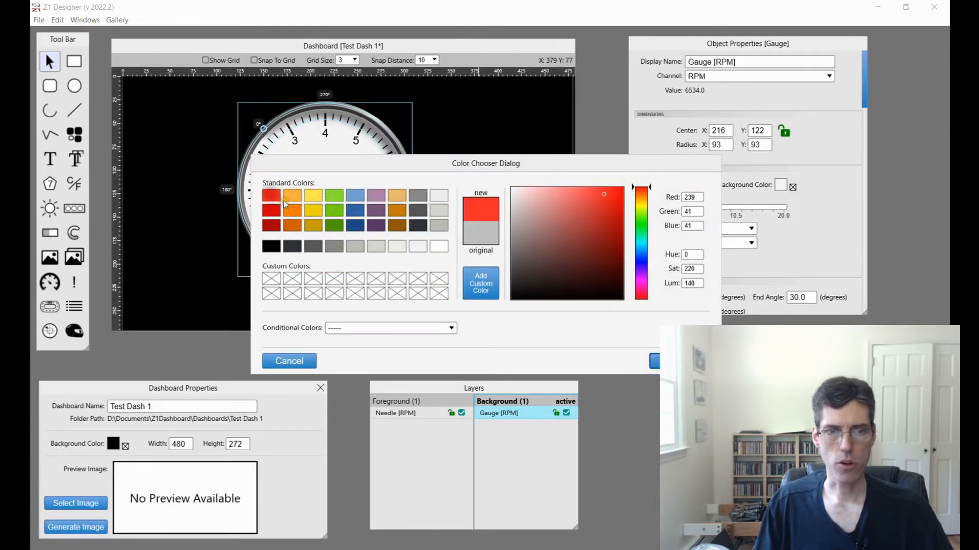
pyautogui.click(654, 361)
pyautogui.click(712, 230)
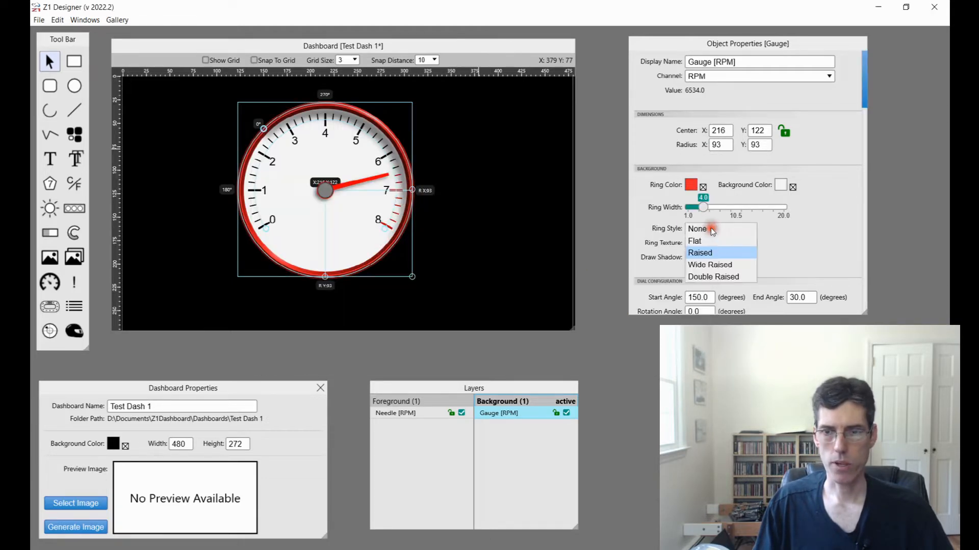
pyautogui.click(704, 253)
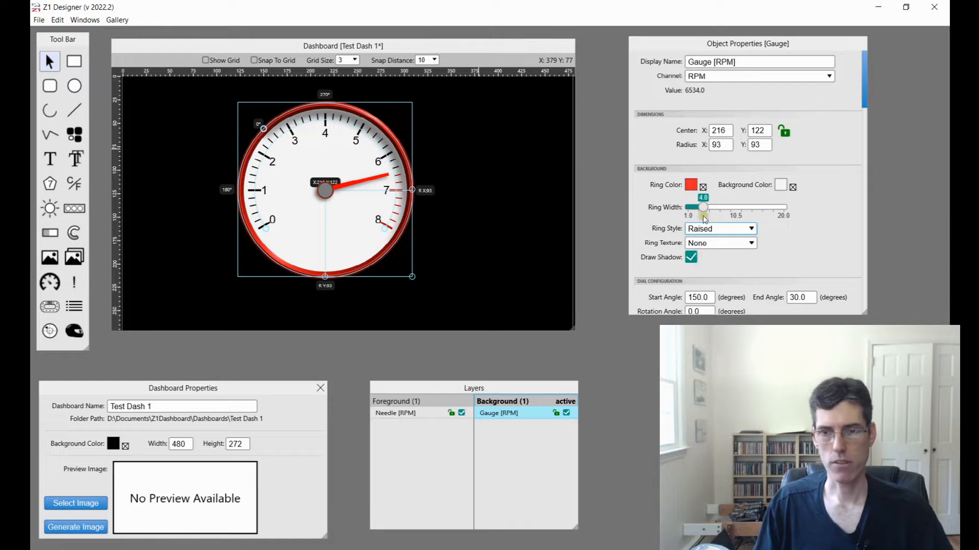
# - Set the gauge's ring width to 7.5 and its ring texture to Inside Grooves, with the shadow drawn
pyautogui.moveTo(704, 208); pyautogui.dragTo(722, 208)
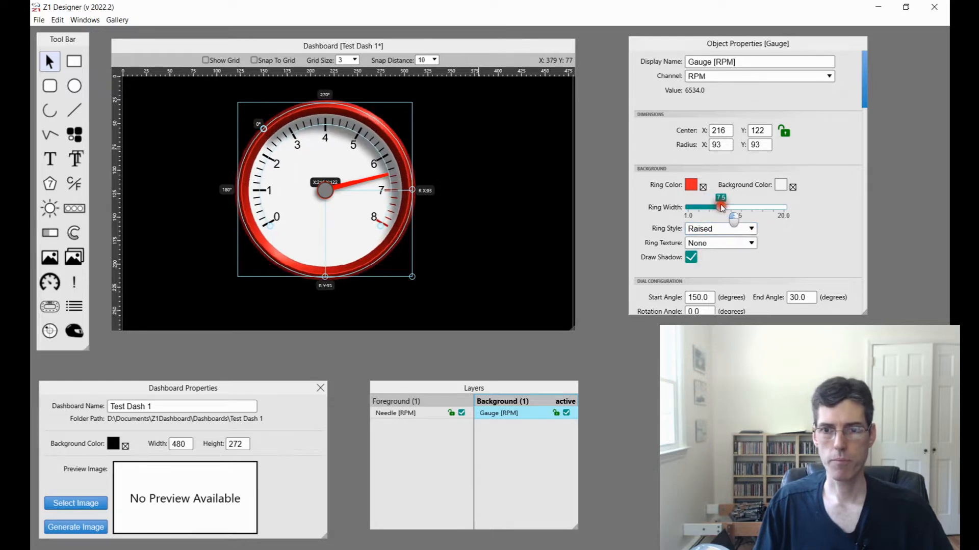
pyautogui.click(713, 243)
pyautogui.click(710, 256)
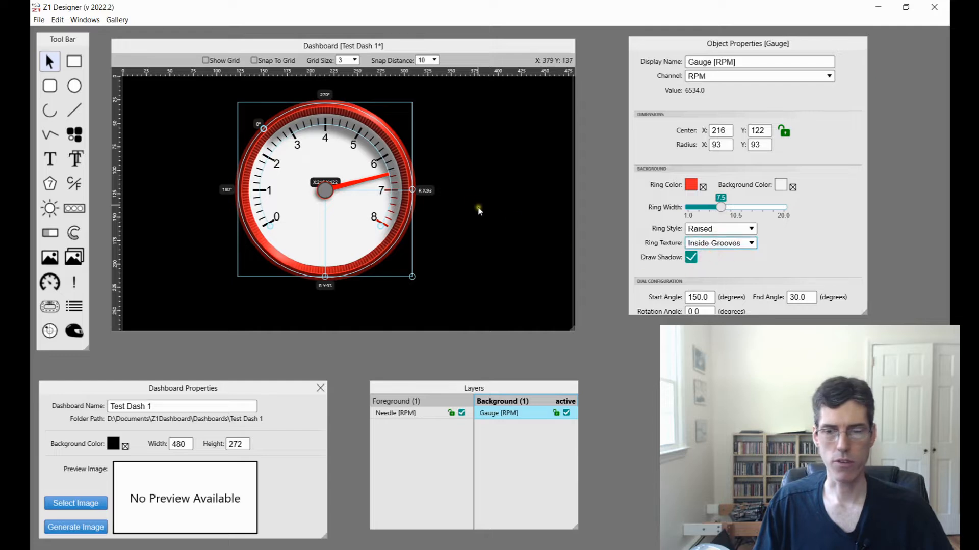
pyautogui.click(691, 258)
pyautogui.click(691, 258)
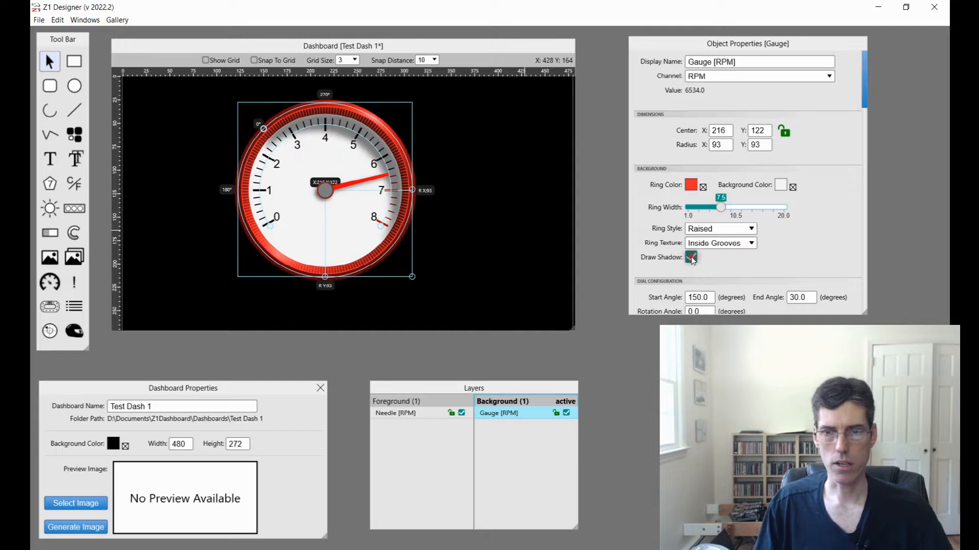
# - Set the end value in the gauge's dial configuration to 10000
pyautogui.scroll(-3, 762, 234)
pyautogui.scroll(-3, 762, 234)
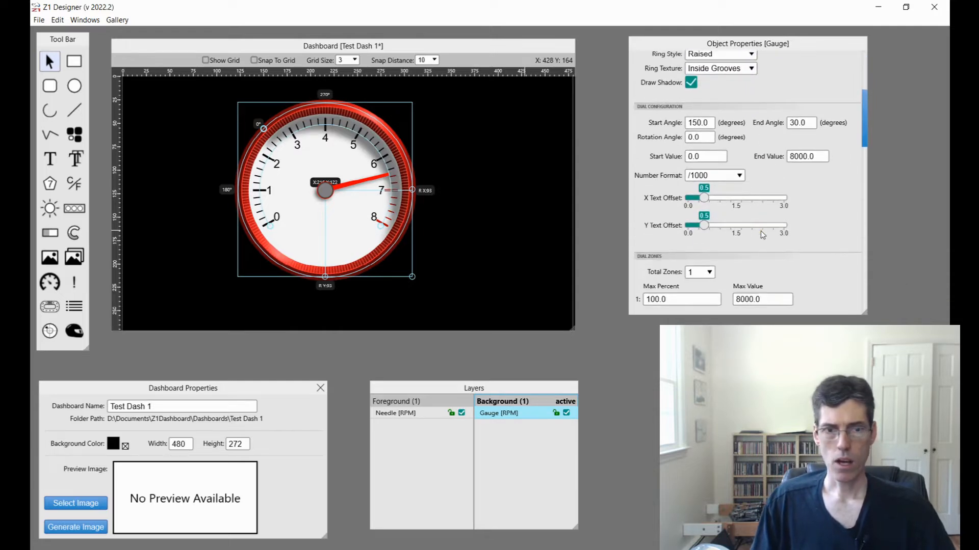
pyautogui.scroll(1, 769, 213)
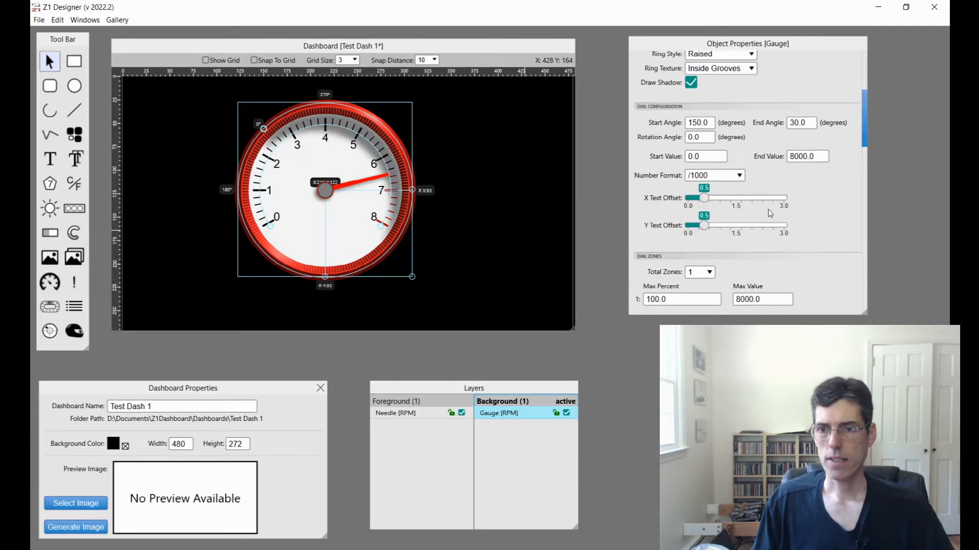
pyautogui.scroll(1, 769, 213)
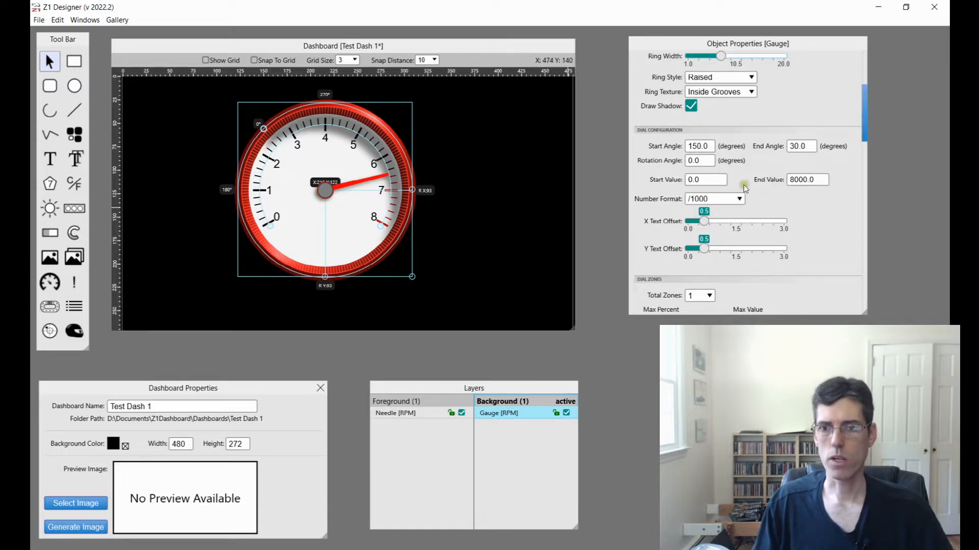
pyautogui.click(820, 181)
pyautogui.press('BackSpace')
pyautogui.press('BackSpace')
pyautogui.press('BackSpace')
pyautogui.press('BackSpace')
pyautogui.press('BackSpace')
pyautogui.write('1')
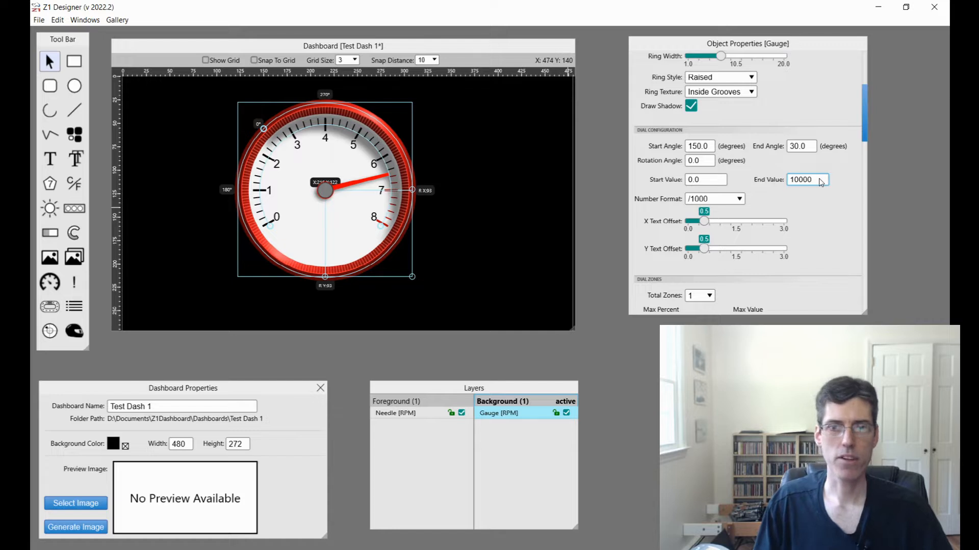
pyautogui.click(808, 216)
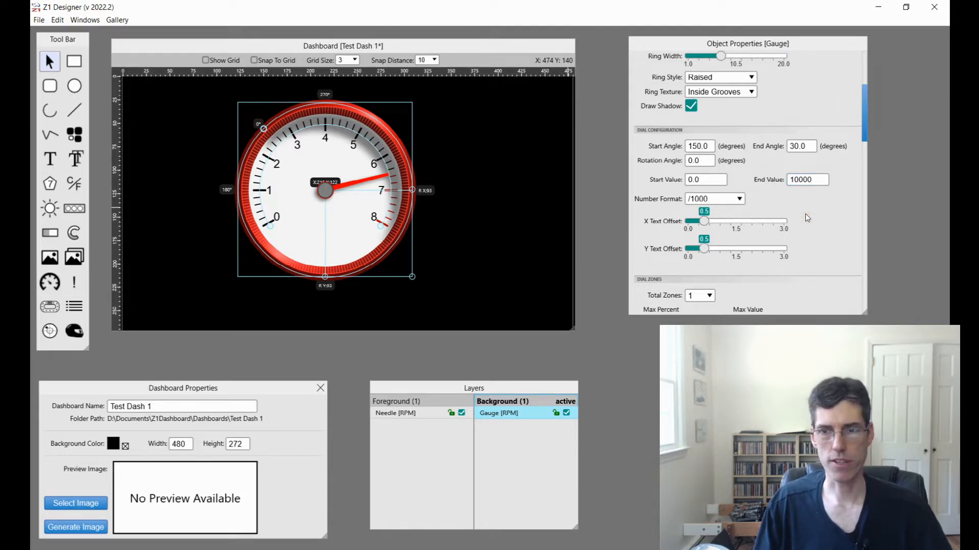
# - Set the max value of dial zone 1 to 10000
pyautogui.scroll(-3, 807, 216)
pyautogui.click(770, 230)
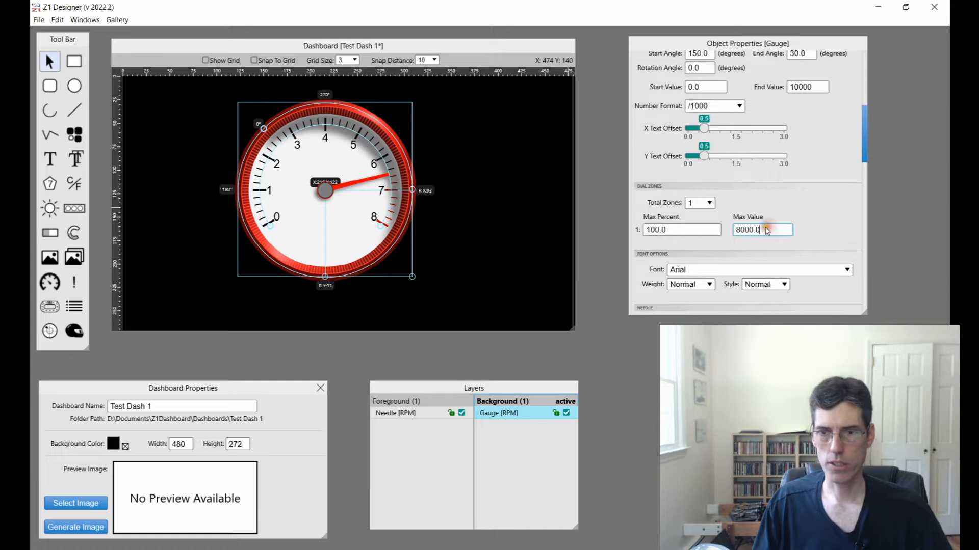
pyautogui.press('BackSpace')
pyautogui.press('BackSpace')
pyautogui.press('BackSpace')
pyautogui.press('BackSpace')
pyautogui.write('10000')
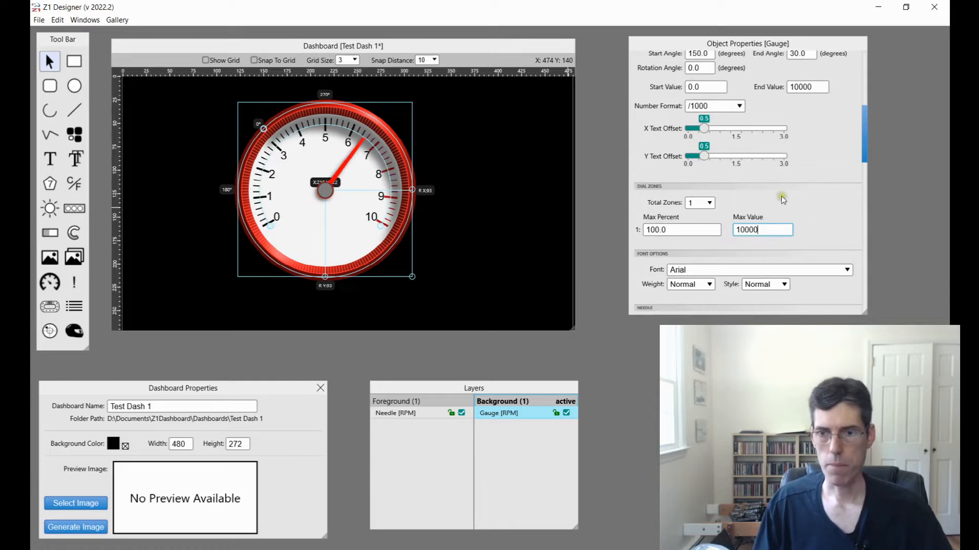
# - Set the end value of the gauge's major ticks to 10000
pyautogui.scroll(-8, 782, 199)
pyautogui.scroll(-4, 782, 198)
pyautogui.scroll(4, 784, 199)
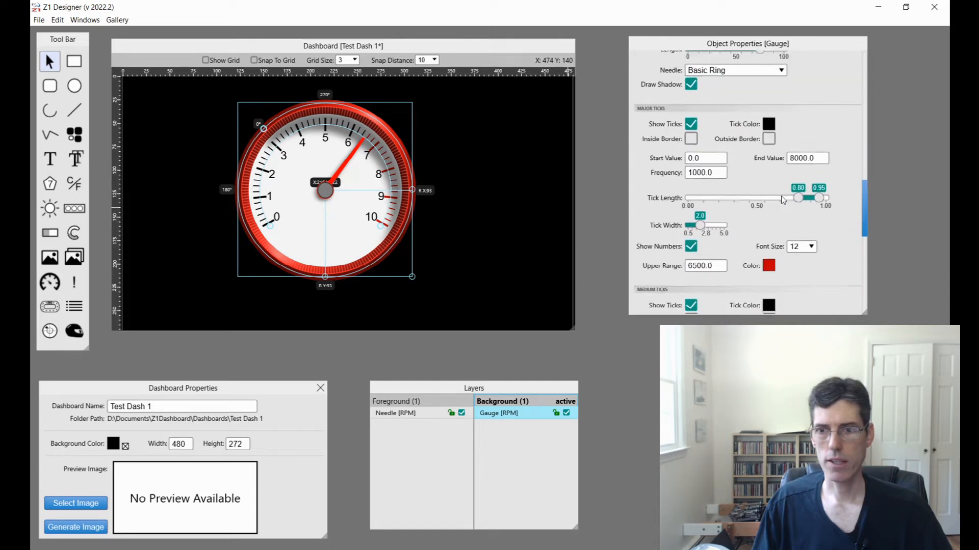
pyautogui.doubleClick(816, 182)
pyautogui.press('BackSpace')
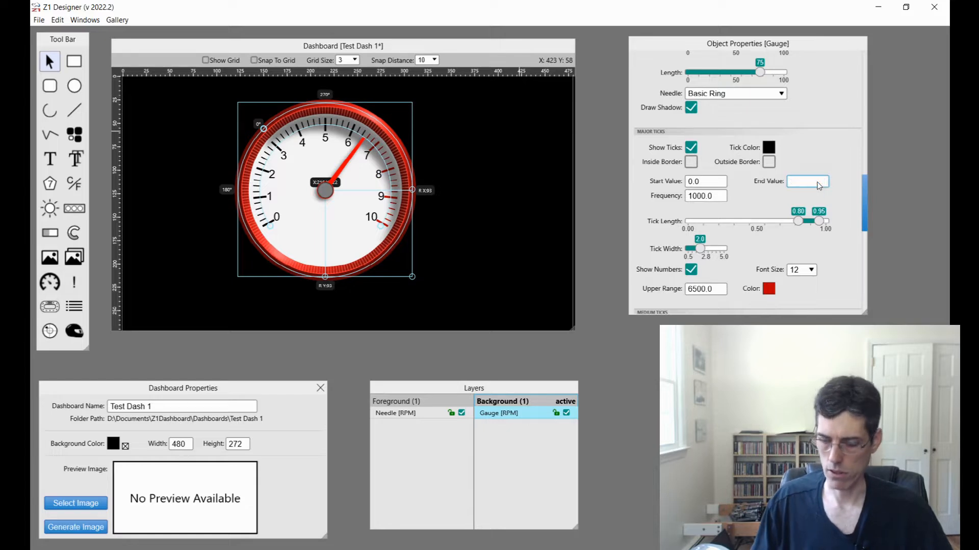
pyautogui.write('10000')
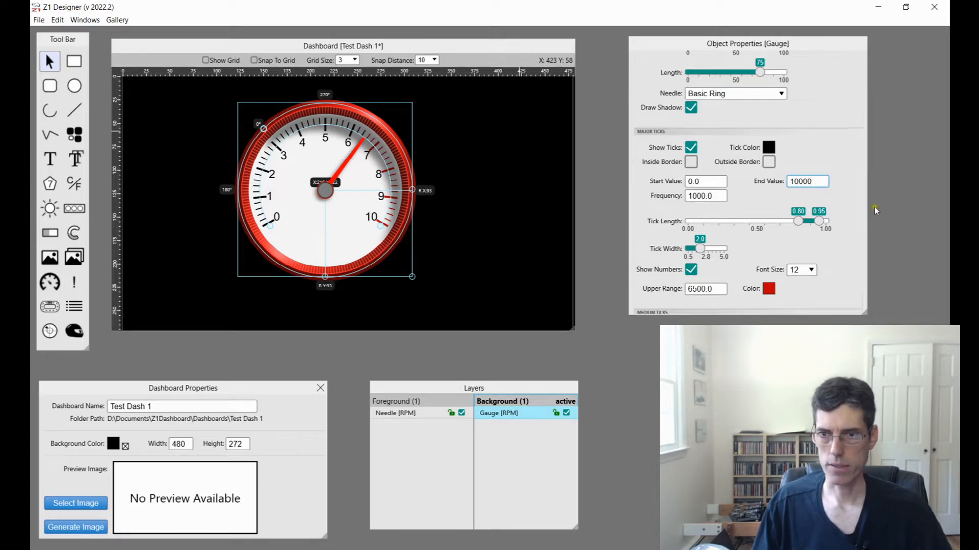
# - Set the end value of the gauge's medium ticks to 10000
pyautogui.scroll(-3, 843, 236)
pyautogui.scroll(-1, 843, 236)
pyautogui.doubleClick(818, 258)
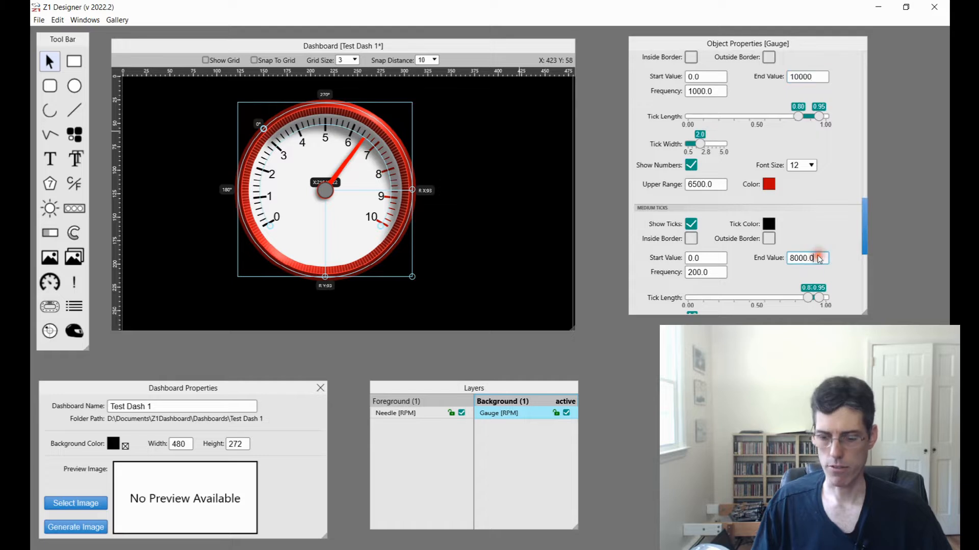
pyautogui.press('BackSpace')
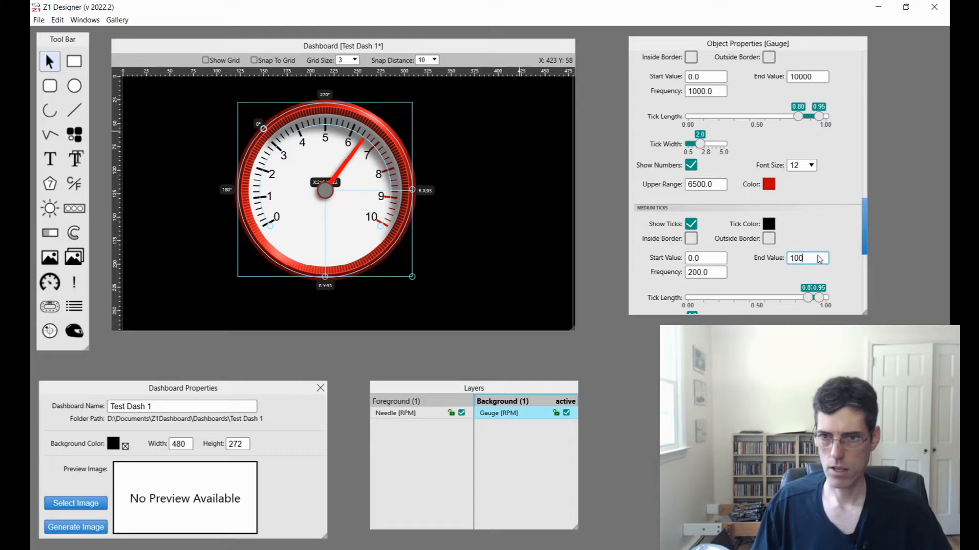
# - Set the length of the gauge's needle to 80, keeping its shadow drawn
pyautogui.scroll(5, 815, 227)
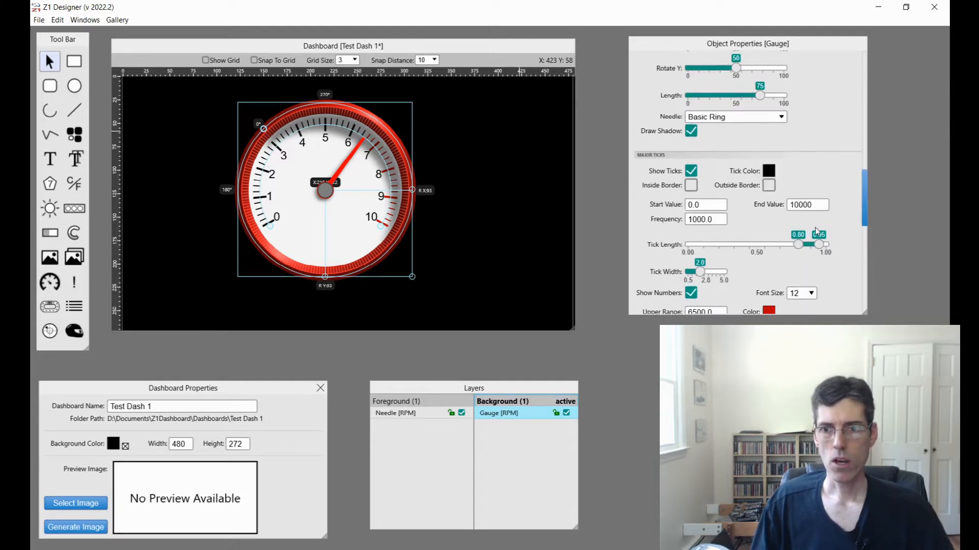
pyautogui.scroll(4, 813, 227)
pyautogui.moveTo(864, 161); pyautogui.dragTo(864, 103)
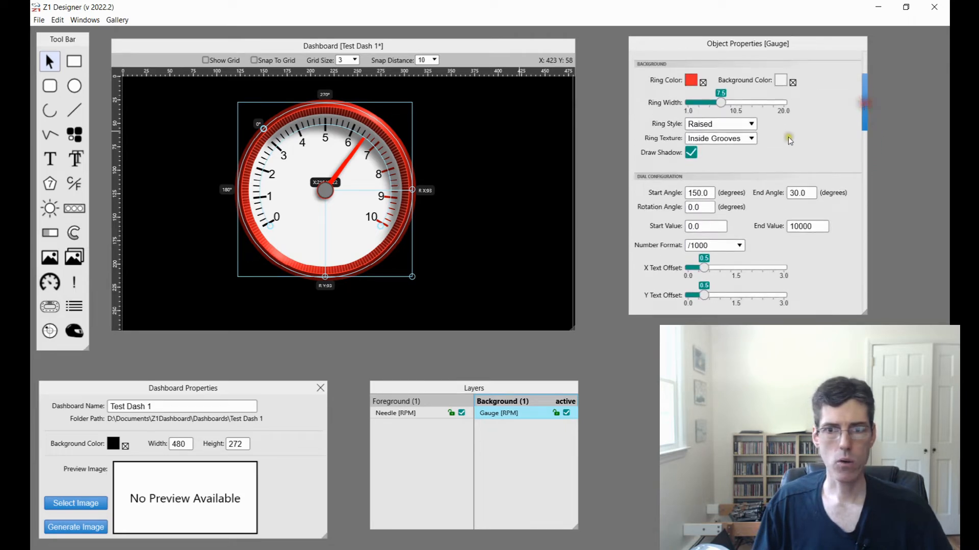
pyautogui.moveTo(861, 97); pyautogui.dragTo(858, 165)
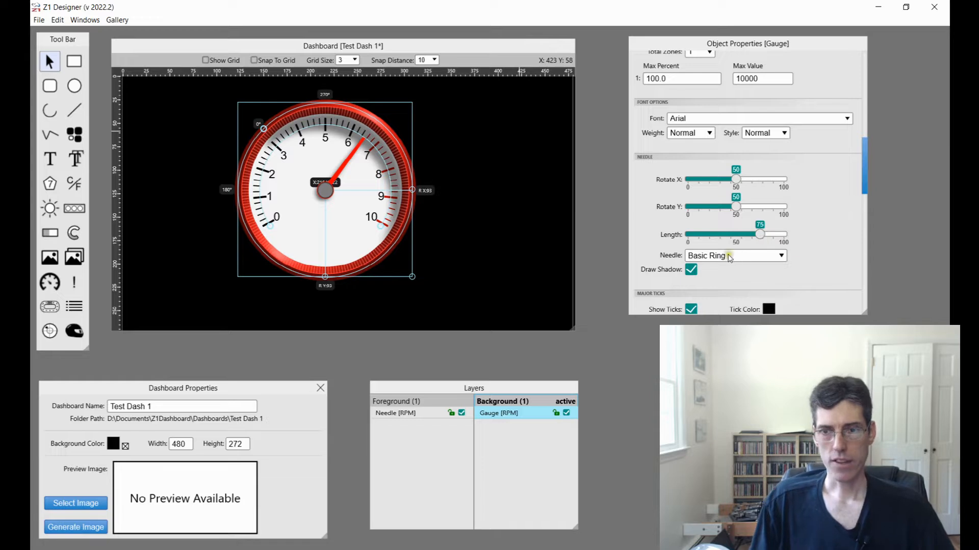
pyautogui.click(691, 270)
pyautogui.click(691, 269)
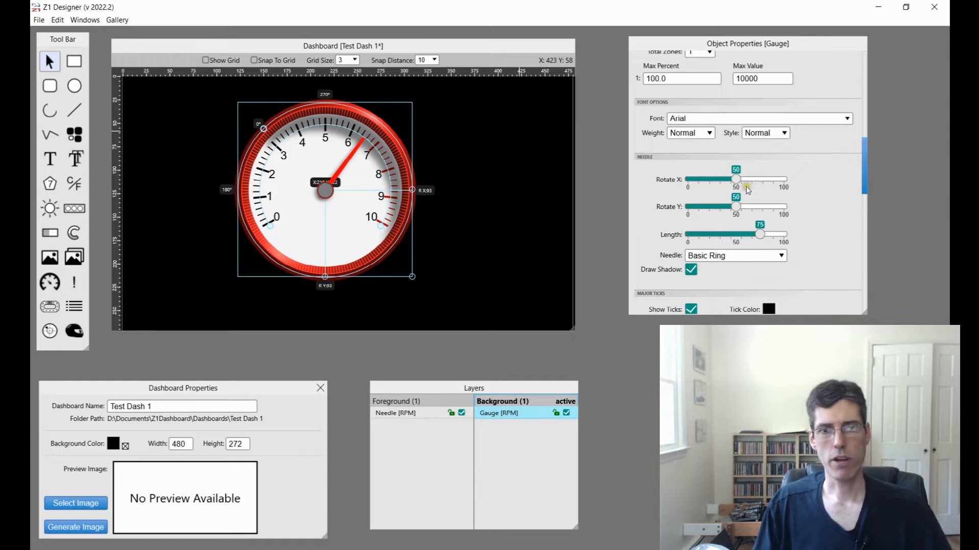
pyautogui.moveTo(759, 234); pyautogui.dragTo(765, 235)
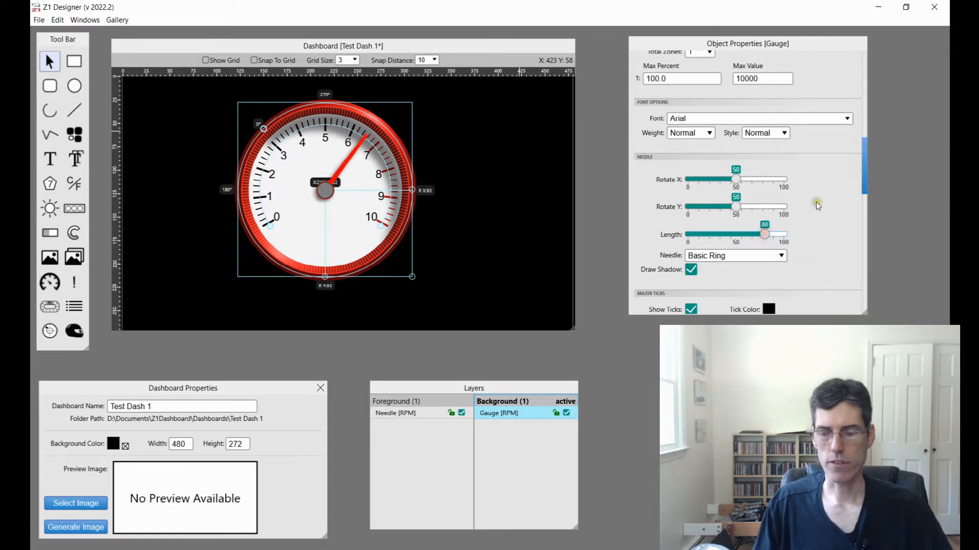
# - Set the upper range of the major ticks to 8500
pyautogui.scroll(-3, 816, 205)
pyautogui.scroll(-4, 818, 206)
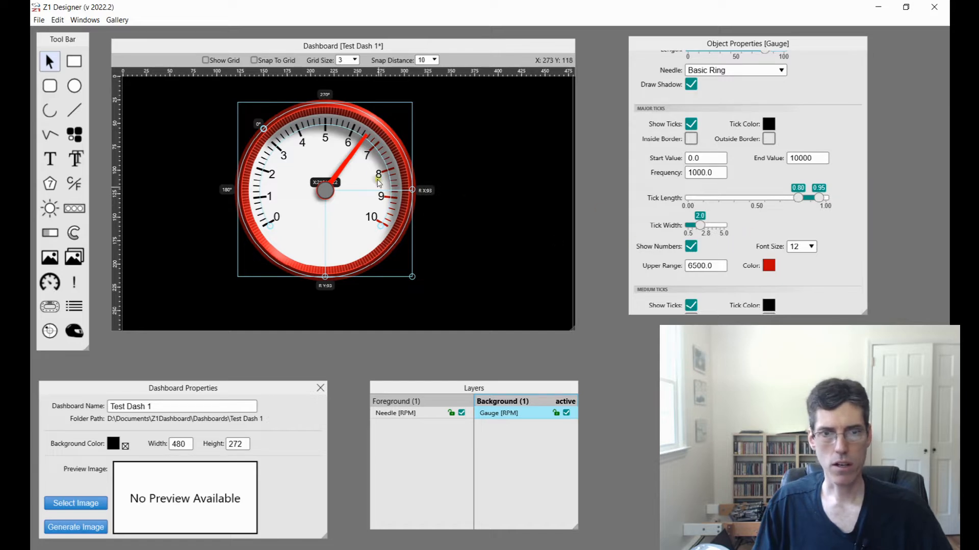
pyautogui.click(692, 266)
pyautogui.press('BackSpace')
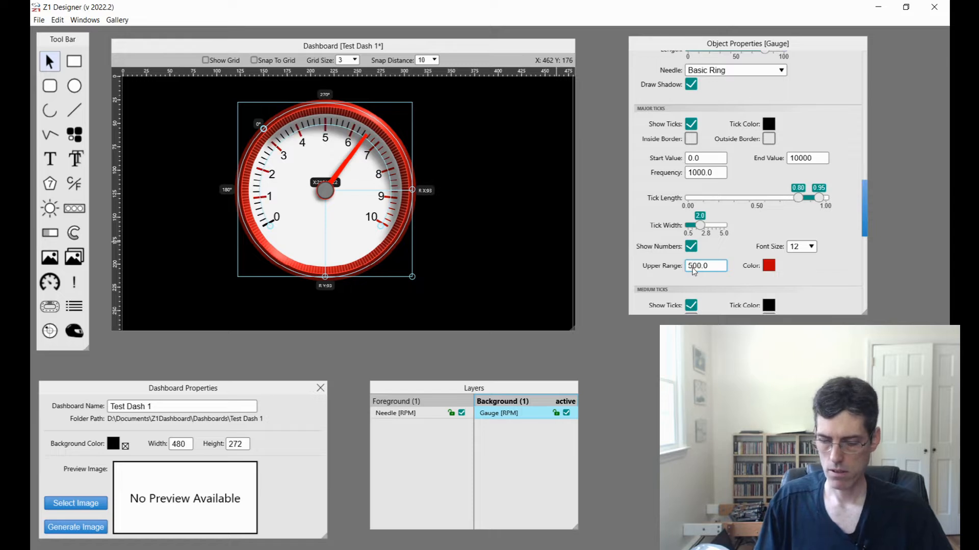
pyautogui.write('8')
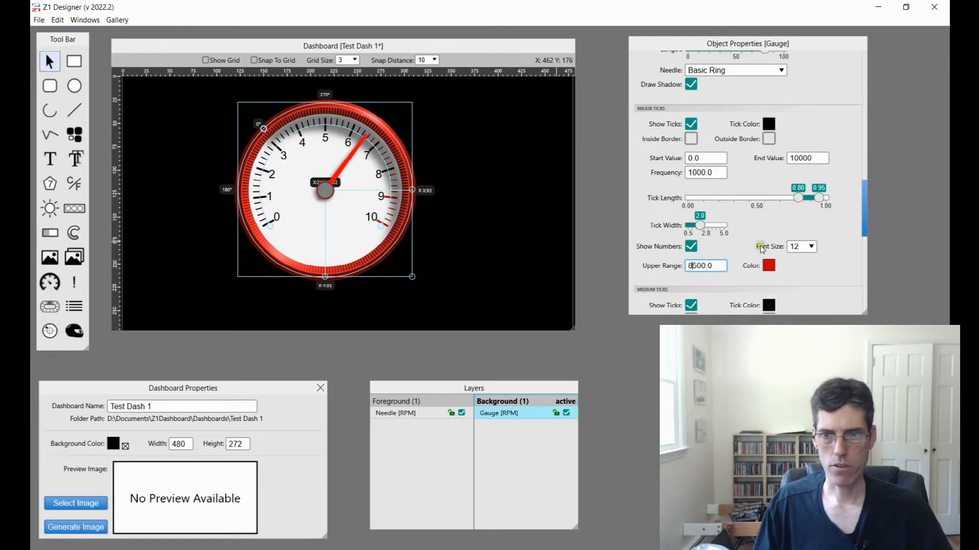
# - Set the upper range of the medium ticks to 8500 and their tick style to Curved
pyautogui.scroll(-5, 760, 249)
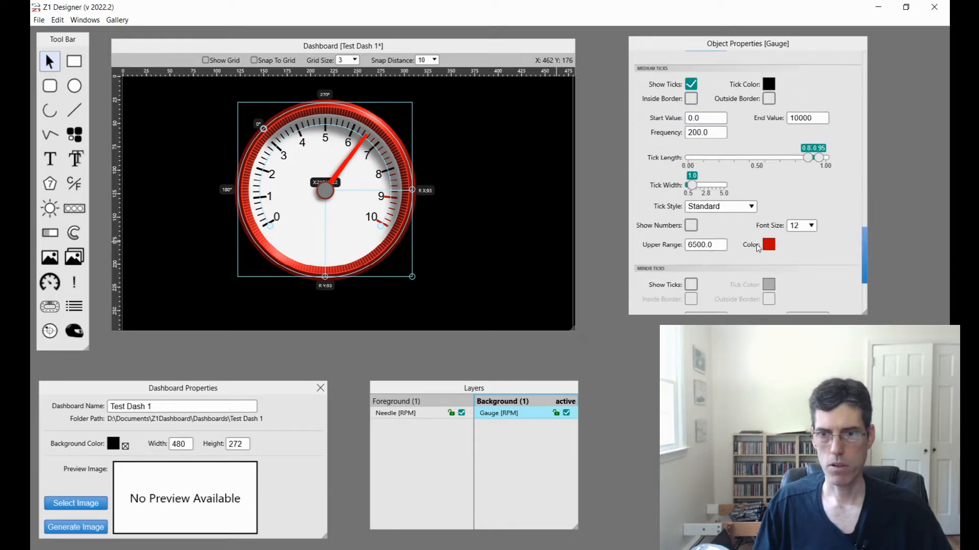
pyautogui.click(692, 245)
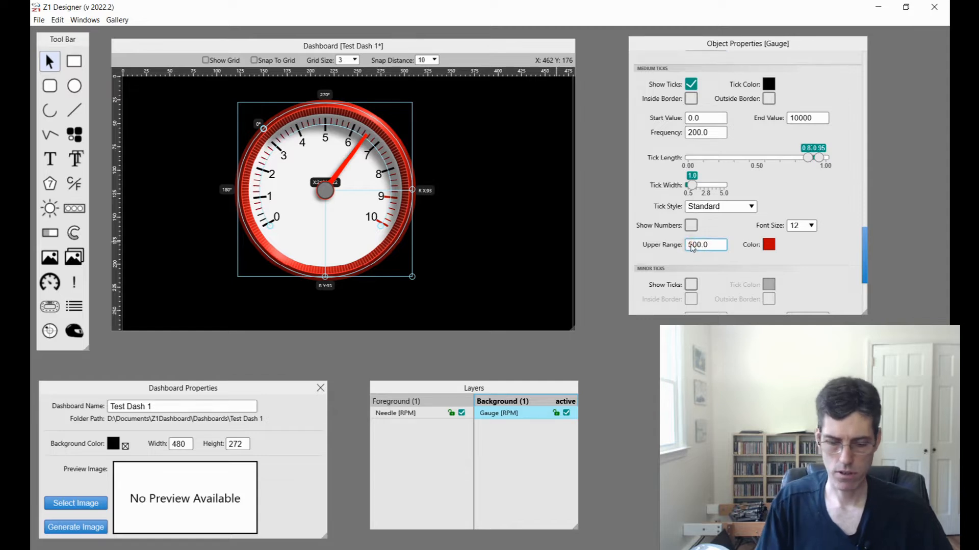
pyautogui.click(714, 206)
pyautogui.click(706, 217)
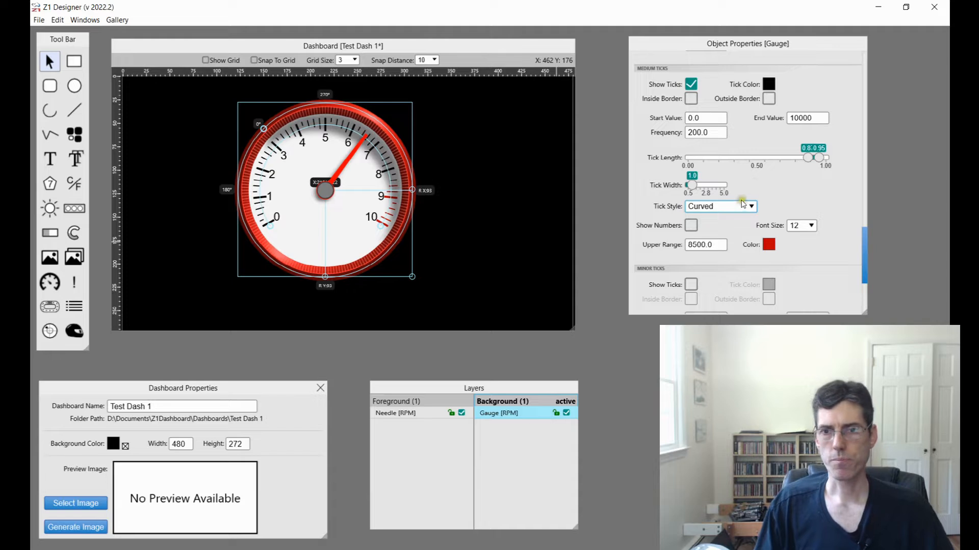
# - Set the frequency of the medium ticks to 100
pyautogui.scroll(2, 751, 184)
pyautogui.click(714, 179)
pyautogui.press('BackSpace')
pyautogui.press('BackSpace')
pyautogui.press('BackSpace')
pyautogui.write('100')
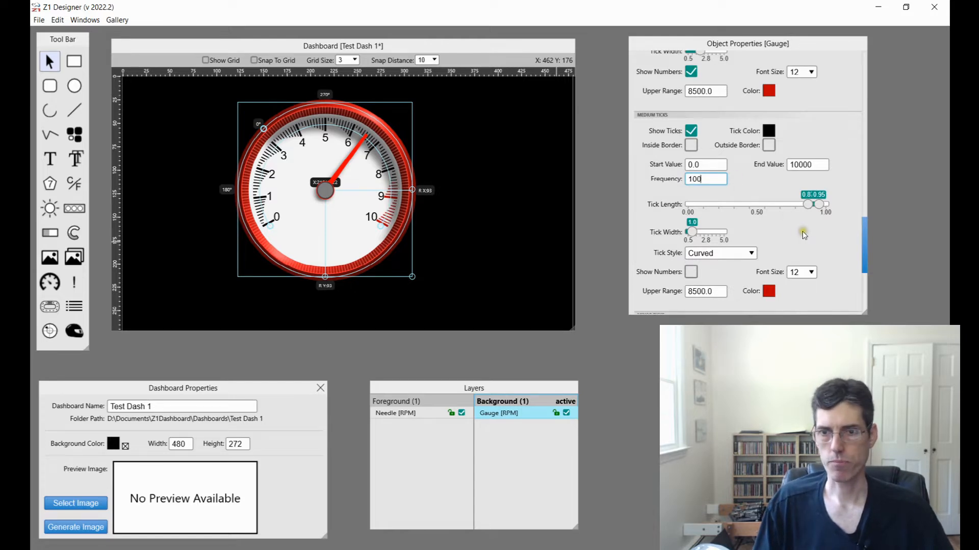
# - Duplicate the RPM gauge on the dashboard
pyautogui.scroll(1, 804, 234)
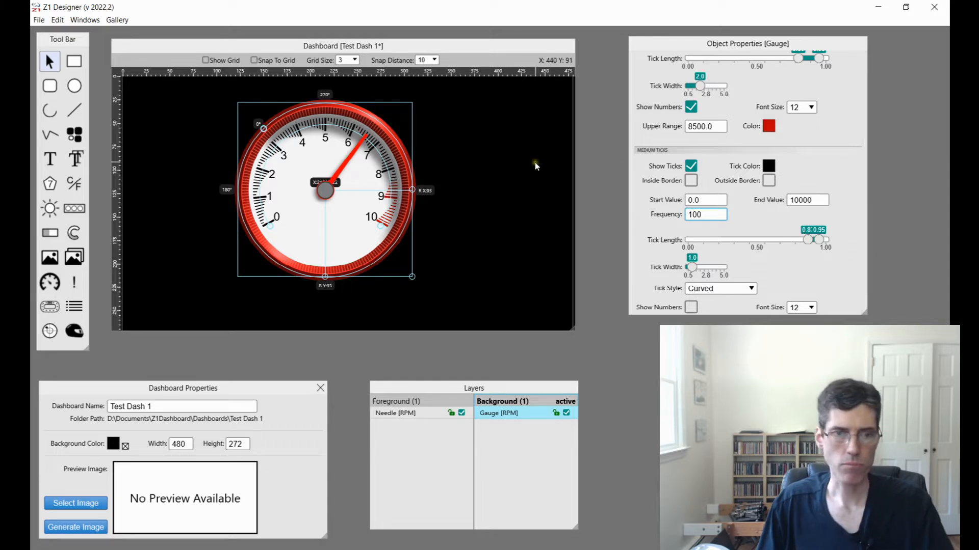
pyautogui.click(319, 120)
pyautogui.hotkey('ctrl', 'c')
pyautogui.hotkey('ctrl', 'v')
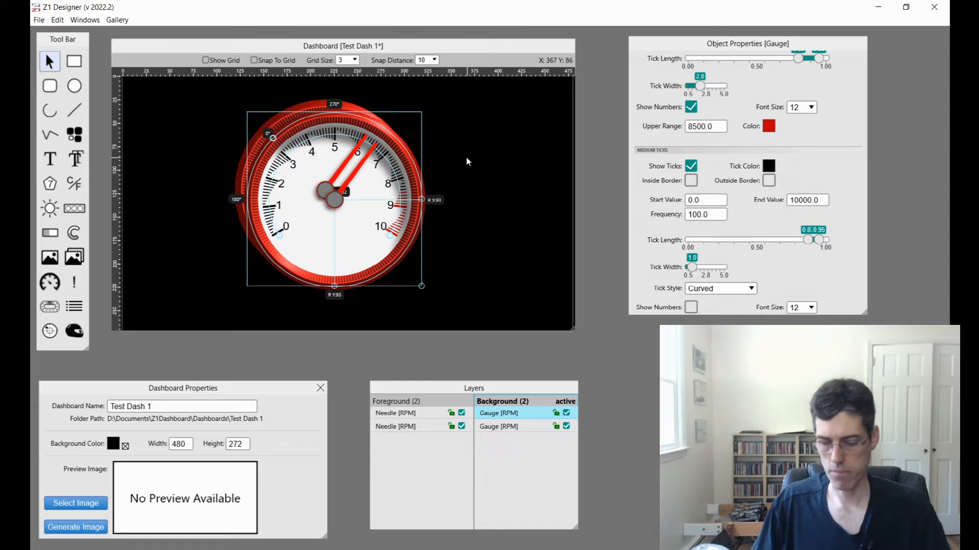
pyautogui.click(551, 300)
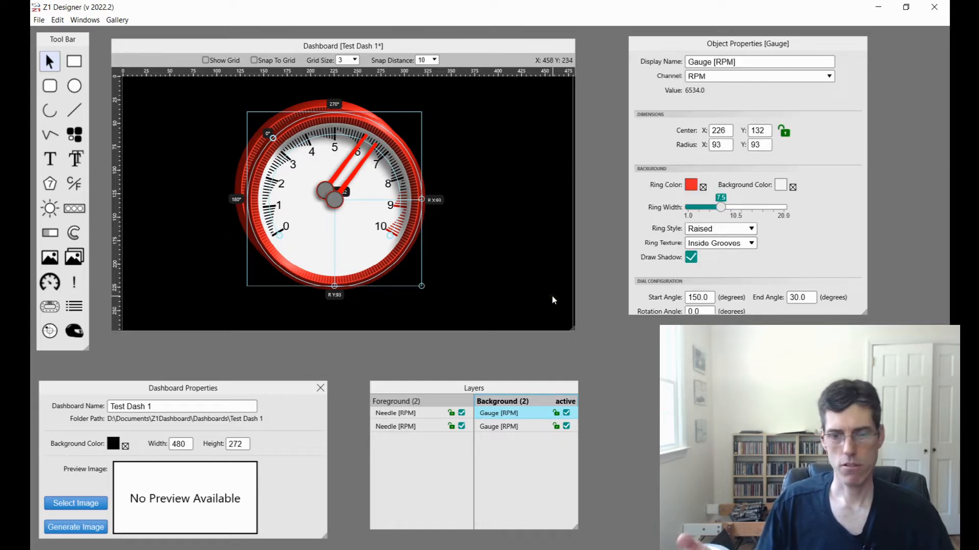
# - Nudge the duplicated gauge exactly over the original, with its center at X 216, Y 122
pyautogui.press('Left')
pyautogui.press('Left')
pyautogui.press('Left')
pyautogui.press('Left')
pyautogui.press('Left')
pyautogui.press('Left')
pyautogui.press('Left')
pyautogui.press('Left')
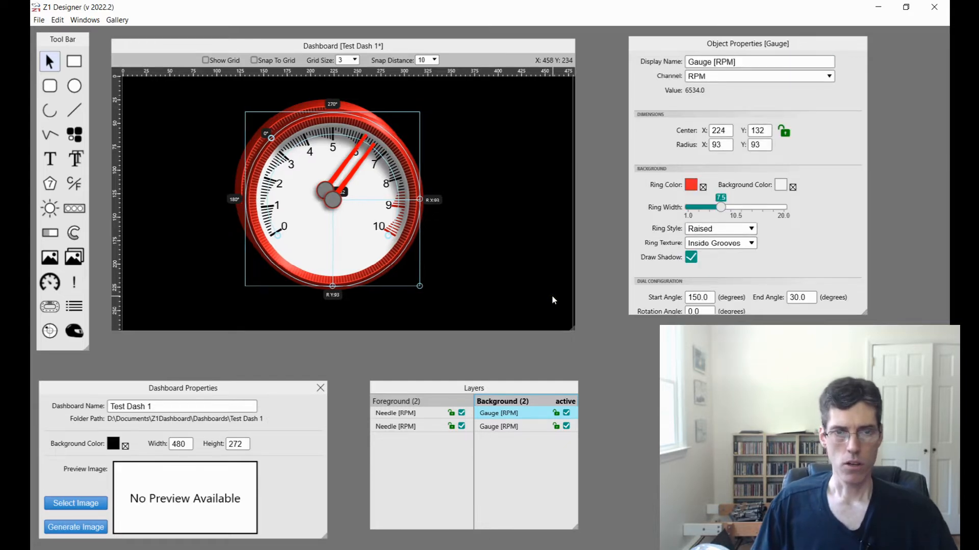
pyautogui.press('Up')
pyautogui.press('Up')
pyautogui.press('Up')
pyautogui.press('Up')
pyautogui.press('Up')
pyautogui.press('Up')
pyautogui.press('Up')
pyautogui.press('Up')
pyautogui.press('Up')
pyautogui.press('Up')
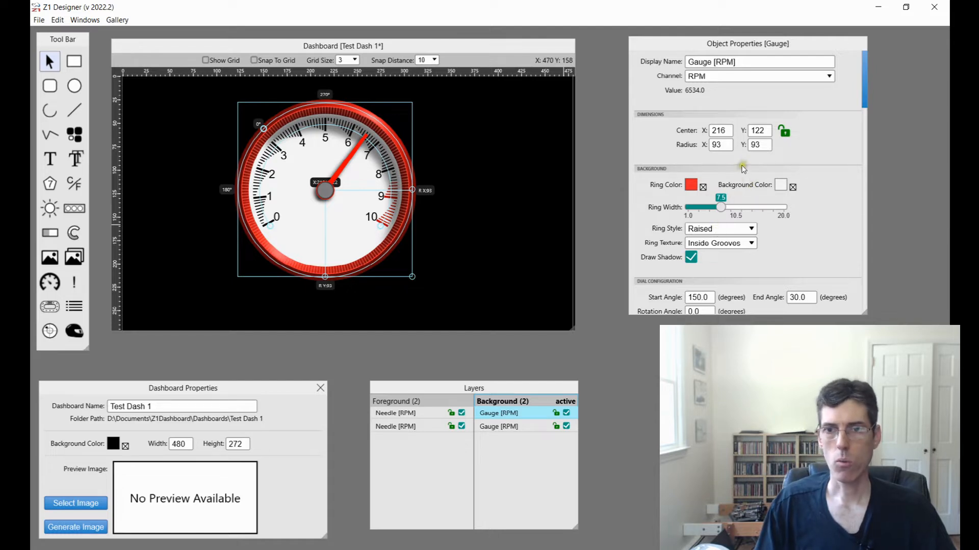
# - Set the duplicated gauge's channel to Max RPM Reached
pyautogui.click(718, 76)
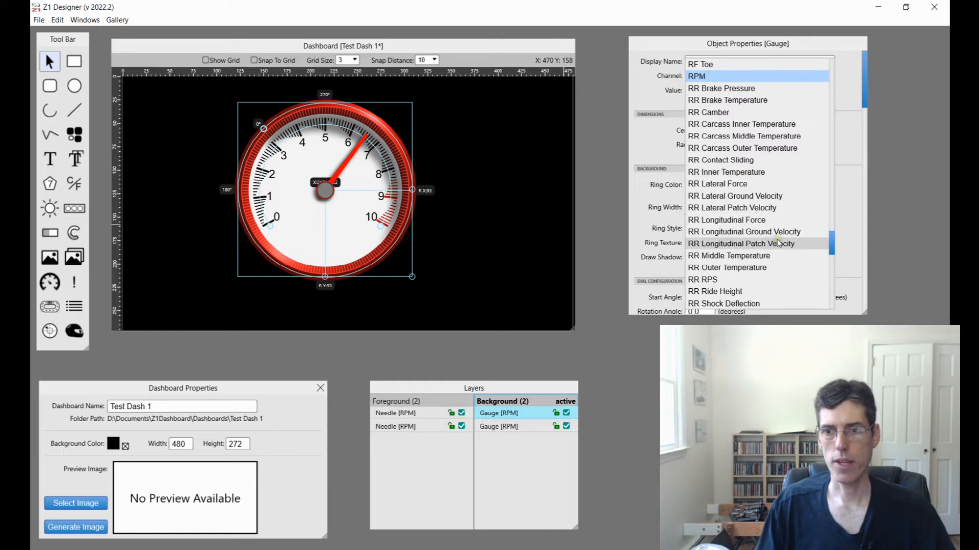
pyautogui.scroll(2, 778, 243)
pyautogui.click(823, 233)
pyautogui.click(800, 77)
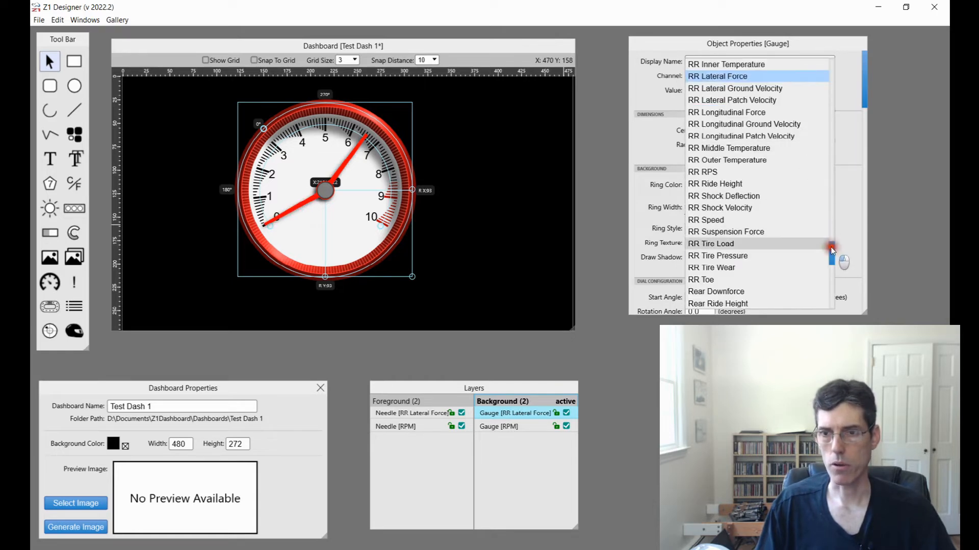
pyautogui.scroll(5, 830, 240)
pyautogui.moveTo(828, 231); pyautogui.dragTo(832, 182)
pyautogui.click(746, 159)
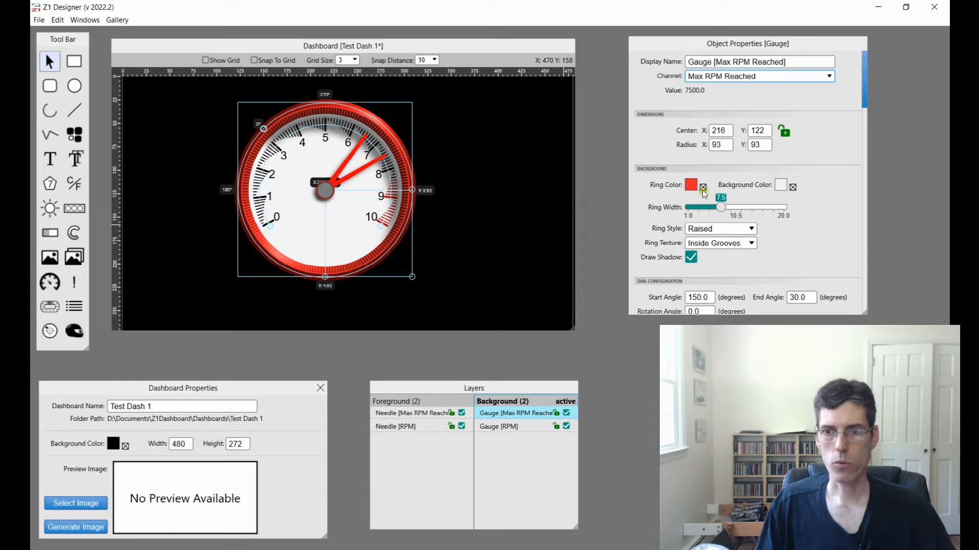
# - Set the Max RPM gauge's ring style to None, remove its ring and background colors, and turn off its background shadow
pyautogui.click(696, 229)
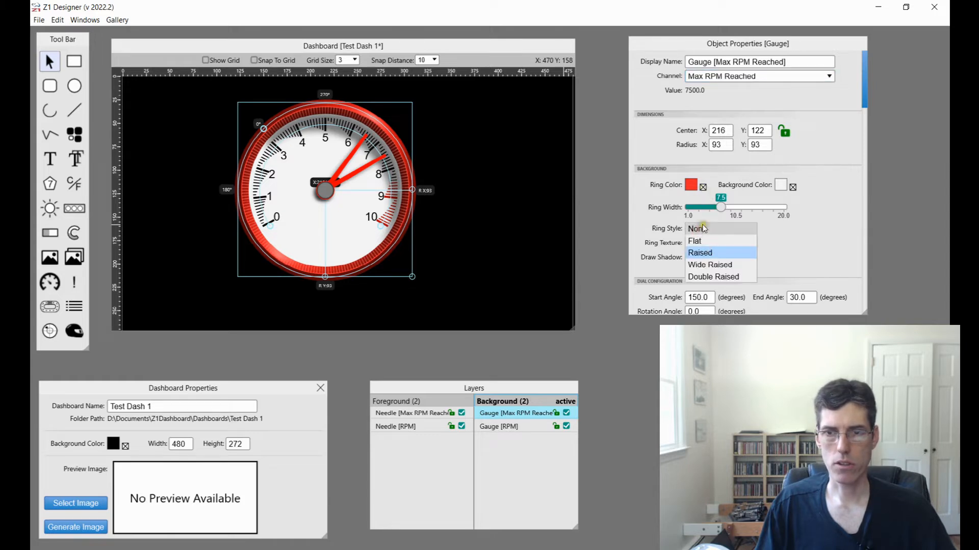
pyautogui.click(697, 225)
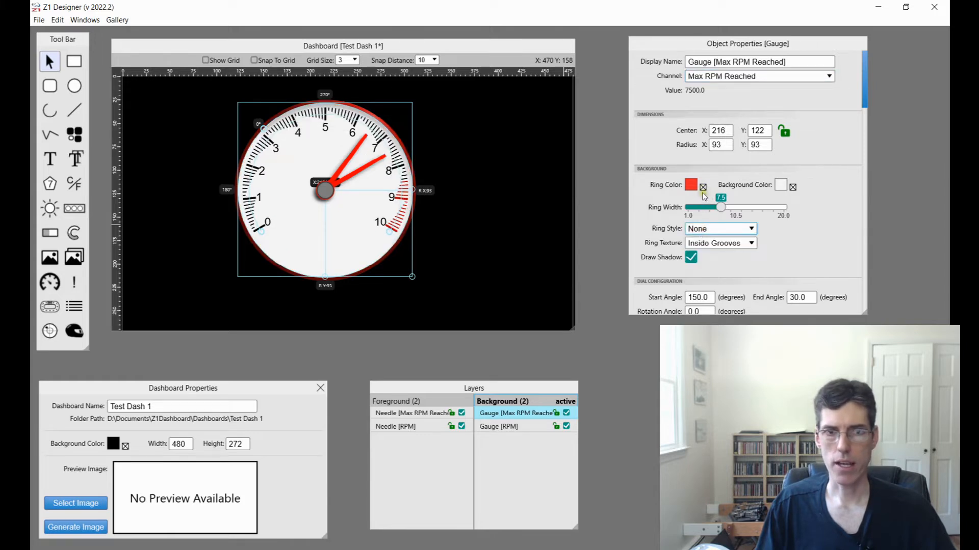
pyautogui.click(702, 187)
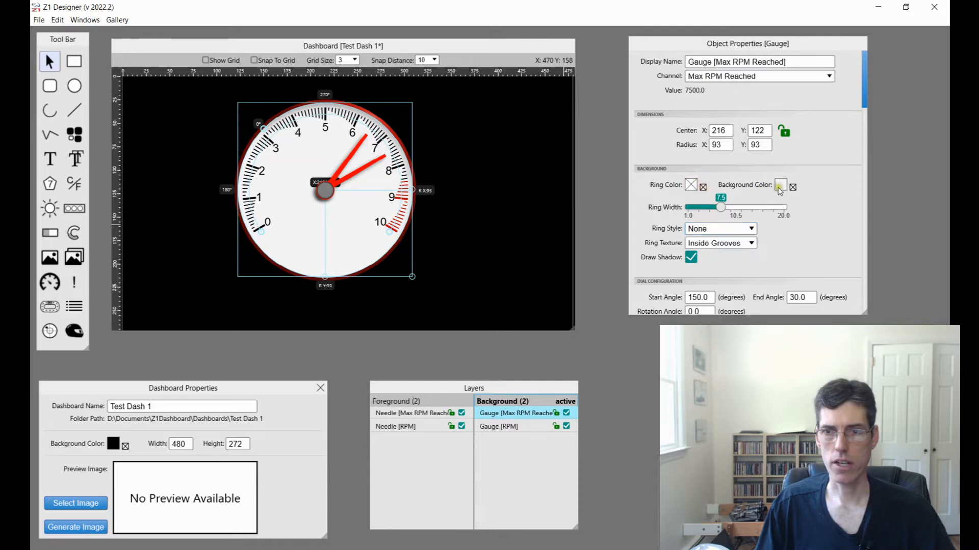
pyautogui.click(793, 187)
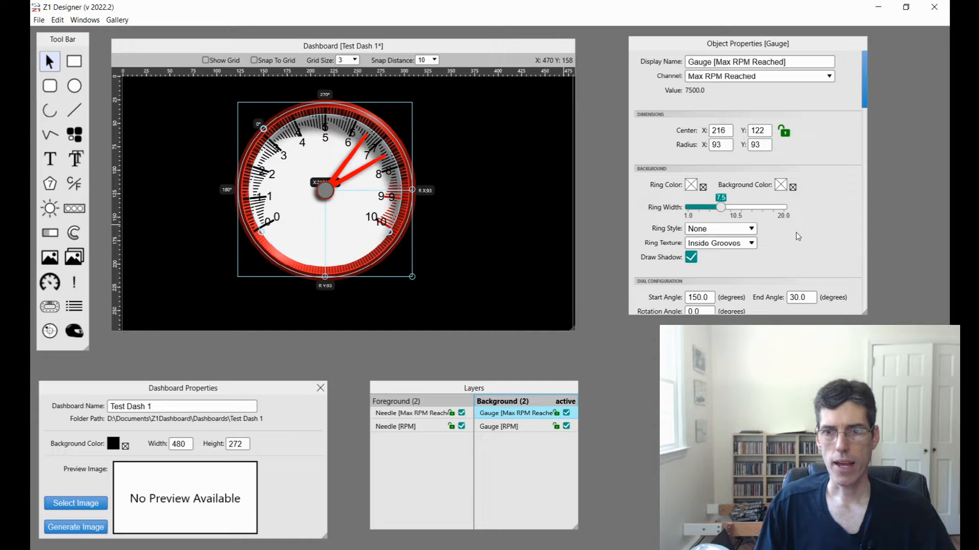
pyautogui.scroll(-1, 796, 232)
pyautogui.click(692, 233)
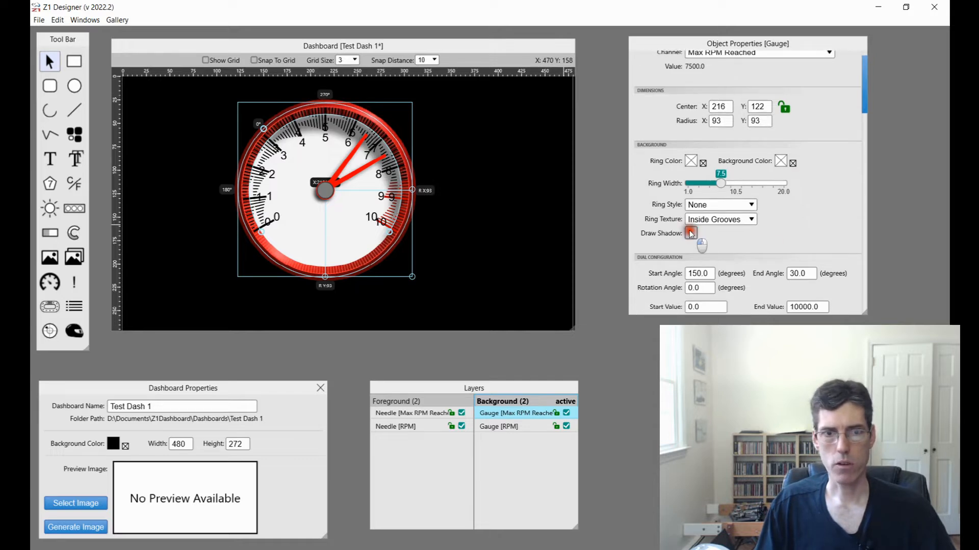
# - Change the Max RPM gauge's needle to Basic Ring 1
pyautogui.scroll(-4, 783, 207)
pyautogui.scroll(-7, 784, 207)
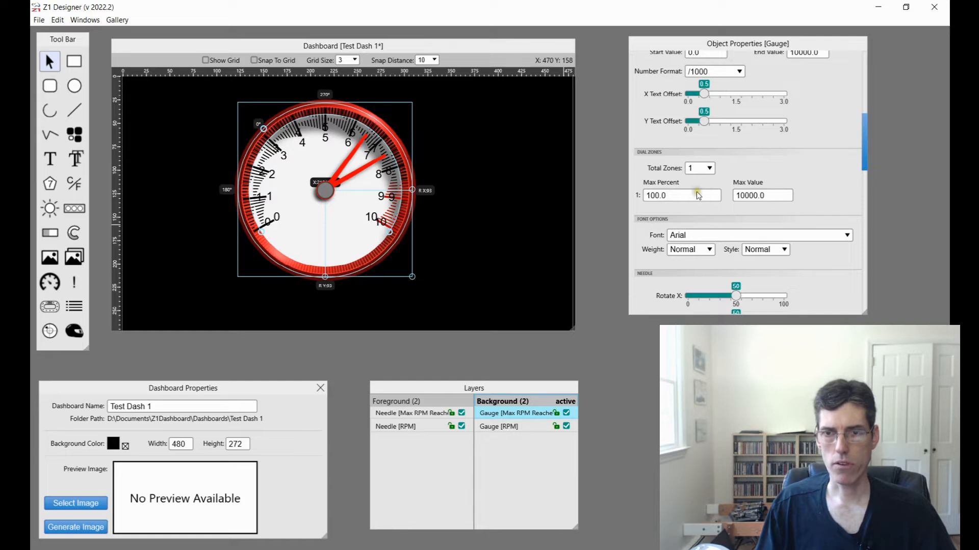
pyautogui.scroll(-4, 735, 206)
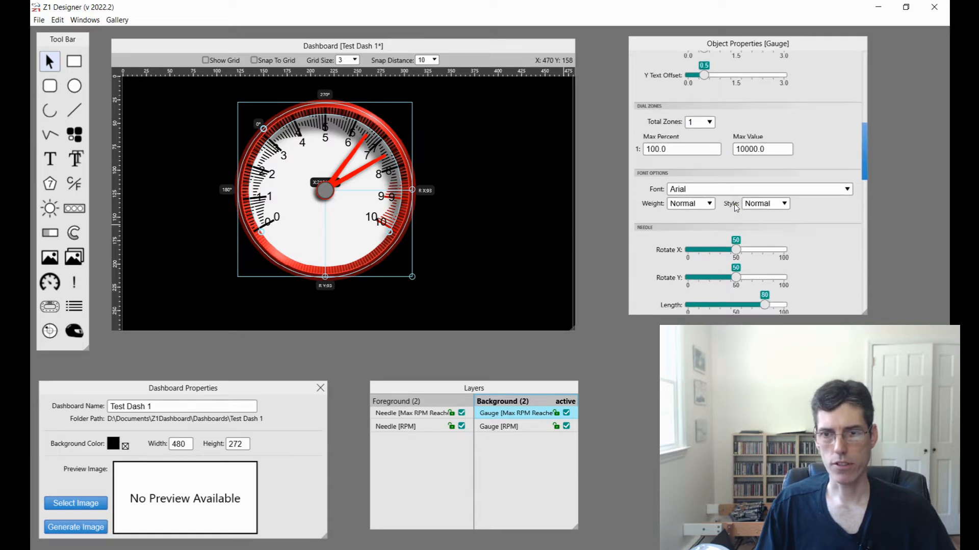
pyautogui.scroll(-3, 735, 206)
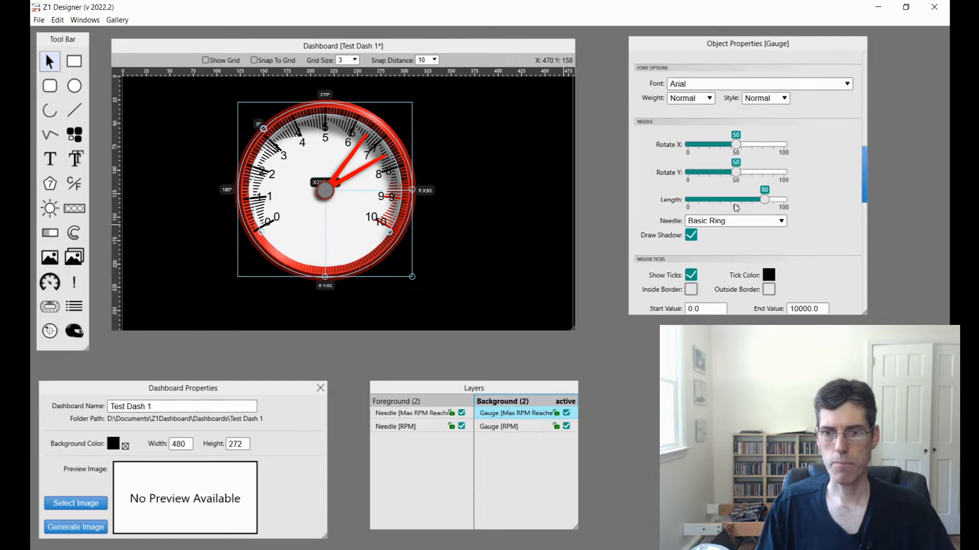
pyautogui.click(736, 220)
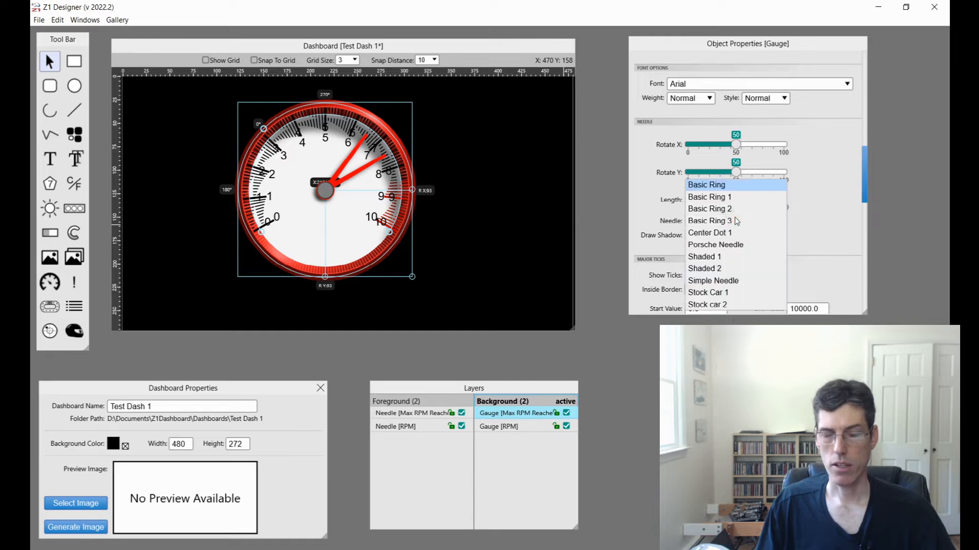
pyautogui.click(722, 198)
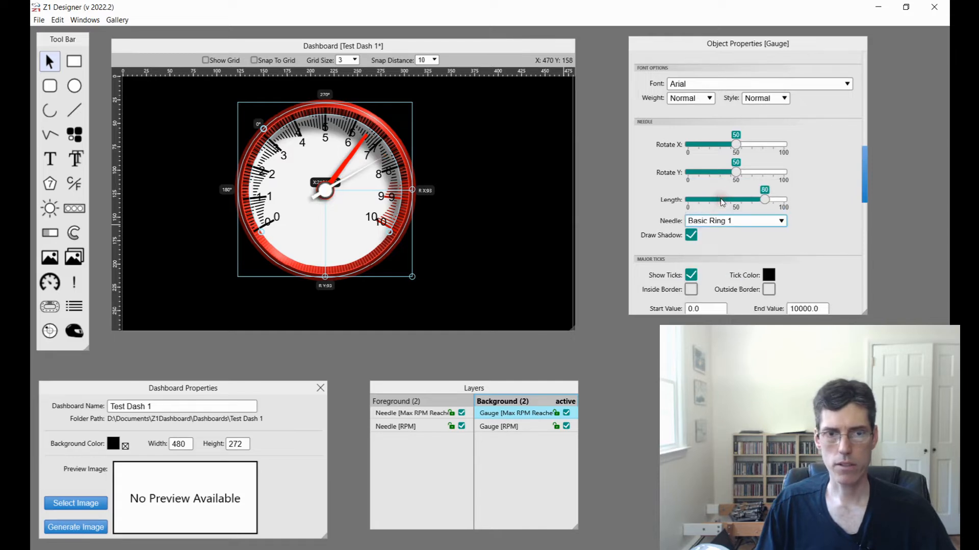
pyautogui.click(355, 197)
pyautogui.click(726, 231)
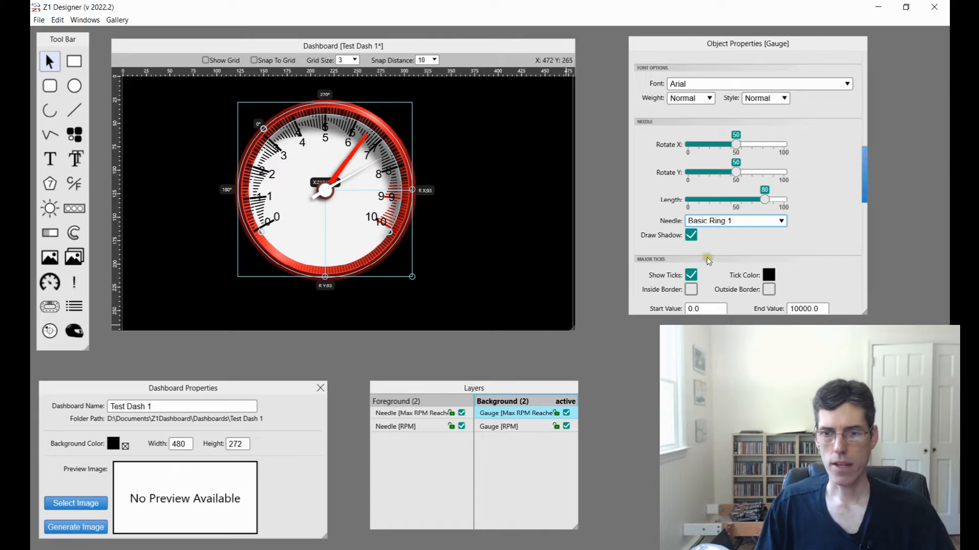
# - Hide the major and medium ticks of the Max RPM gauge
pyautogui.scroll(-3, 708, 261)
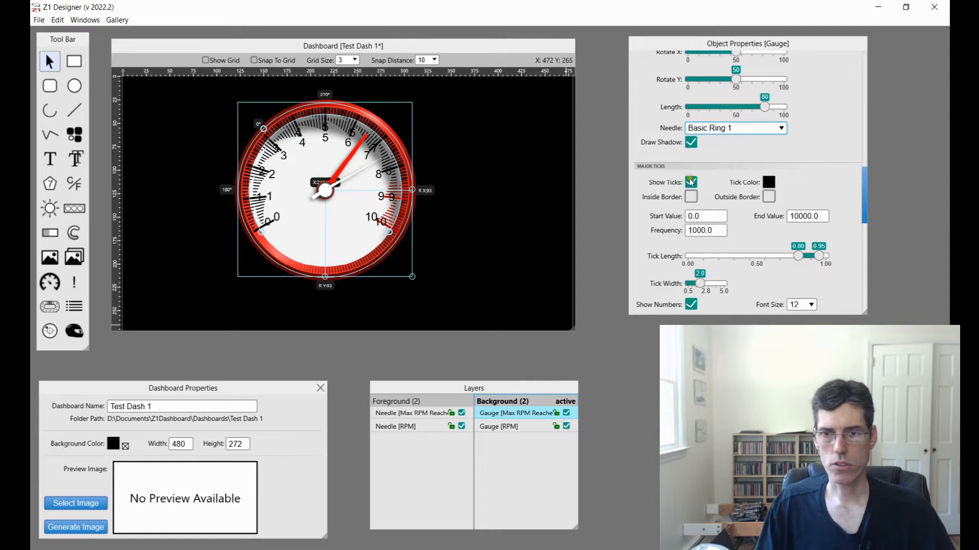
pyautogui.click(691, 182)
pyautogui.scroll(-4, 723, 216)
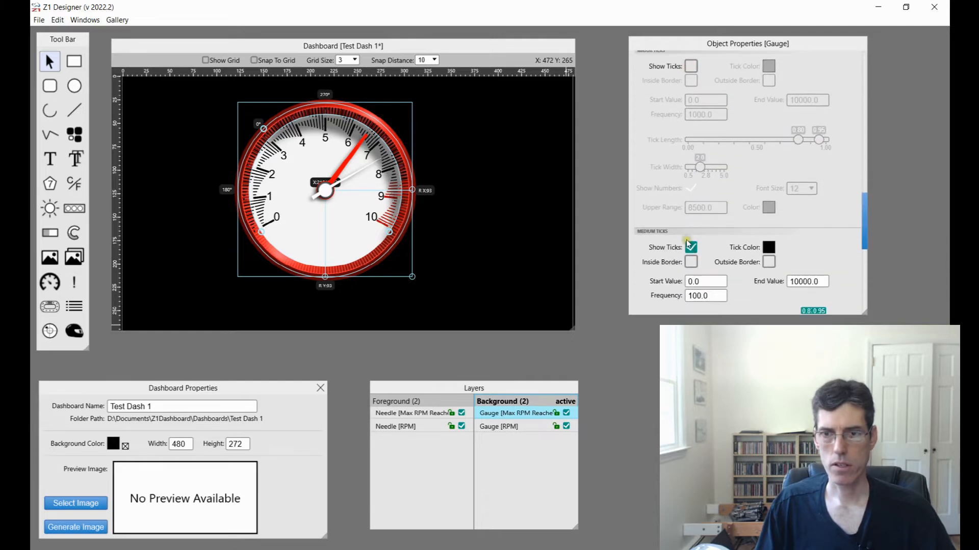
pyautogui.click(689, 246)
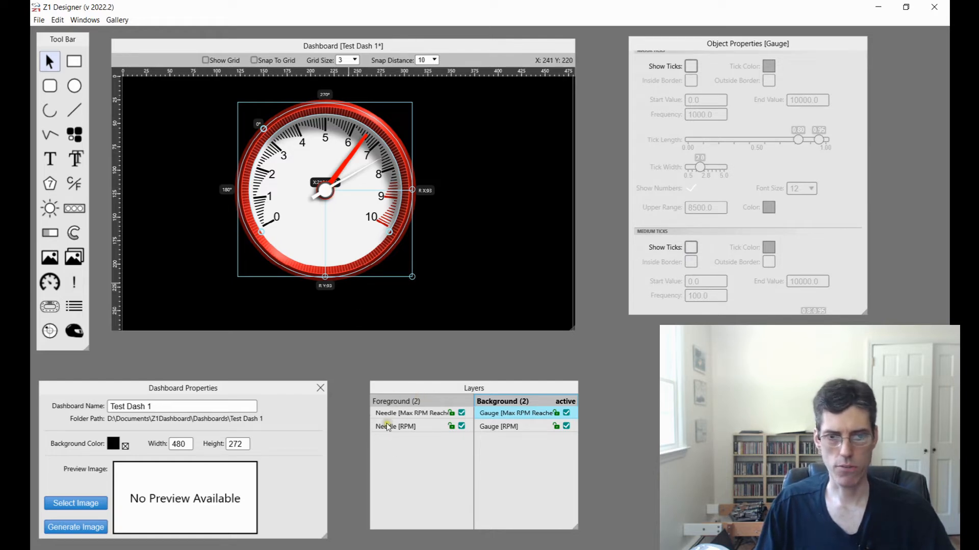
# - Move the RPM needle above the Max RPM Reached needle in the foreground layer order
pyautogui.moveTo(391, 428); pyautogui.dragTo(391, 406)
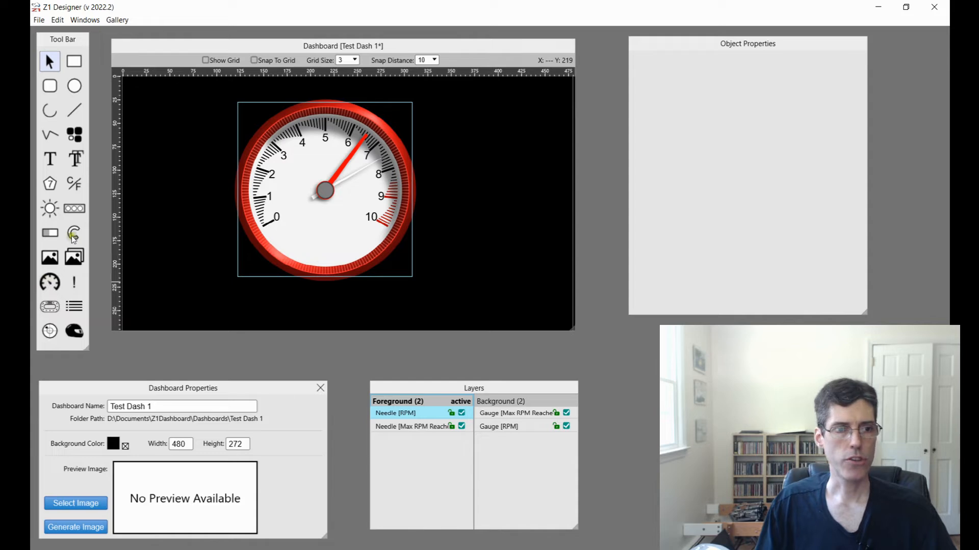
# - Draw a text object about 64 by 18 on the gauge face below the needle hub and move it to the Background layer
pyautogui.click(50, 159)
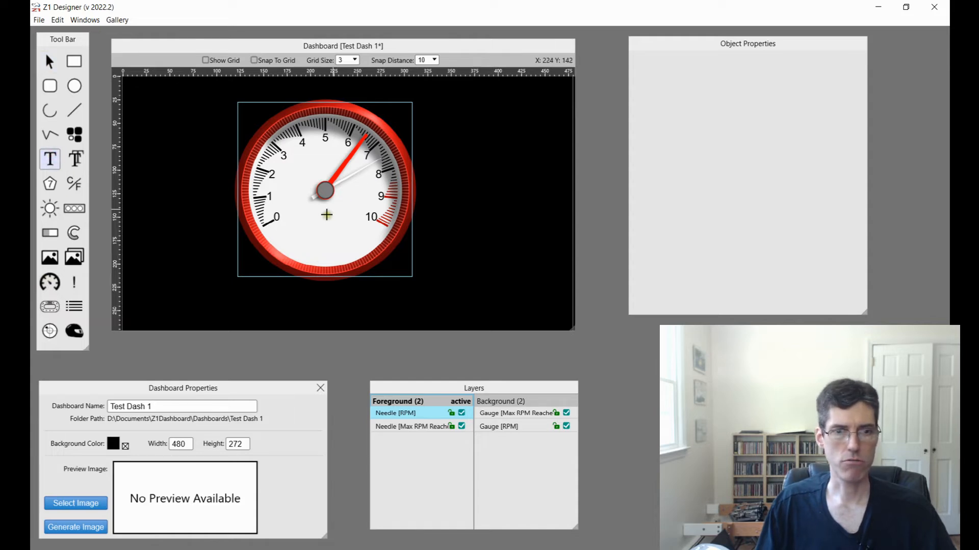
pyautogui.moveTo(306, 211); pyautogui.dragTo(367, 228)
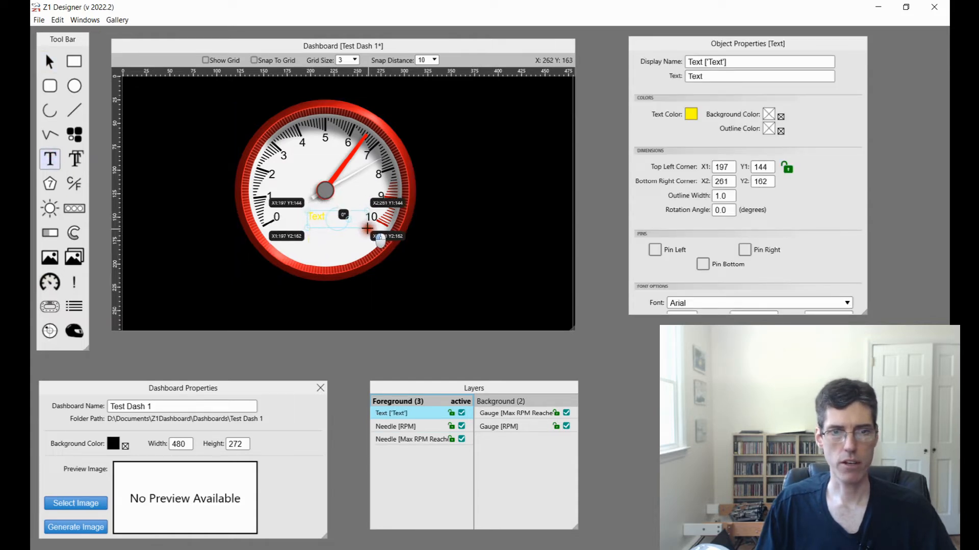
pyautogui.click(618, 270)
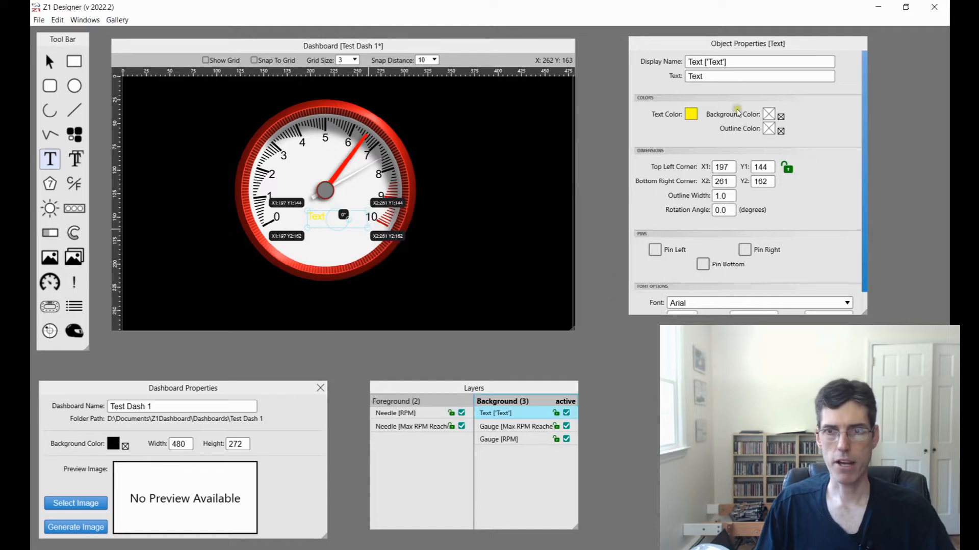
# - Set the text object's color to black and its text to RPM
pyautogui.click(686, 120)
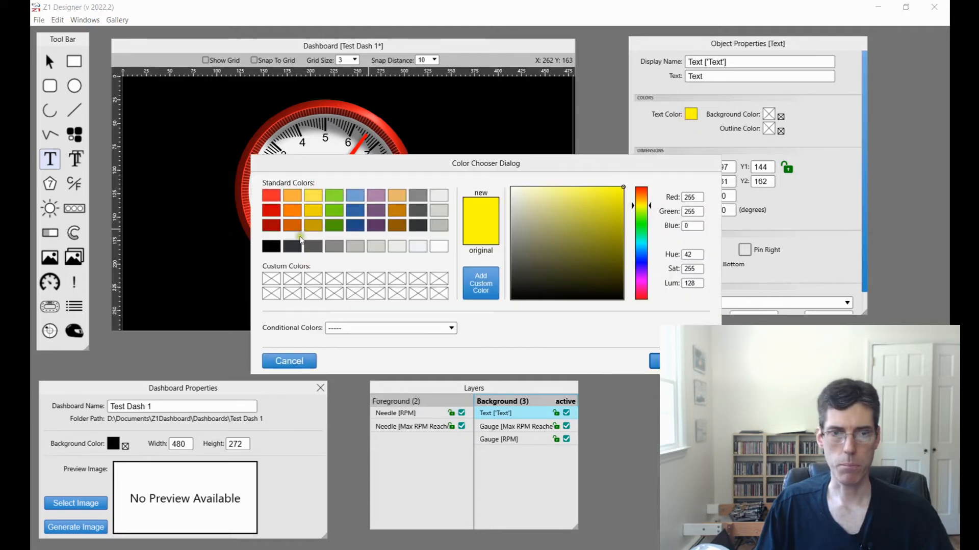
pyautogui.click(271, 246)
pyautogui.click(655, 363)
pyautogui.click(703, 78)
pyautogui.press('BackSpace')
pyautogui.press('BackSpace')
pyautogui.press('BackSpace')
pyautogui.write('RPM')
# - Move the RPM label to sit centered below the needle hub, with its top left corner at about X 203, Y 139
pyautogui.click(50, 61)
pyautogui.moveTo(316, 219); pyautogui.dragTo(320, 215)
pyautogui.click(505, 233)
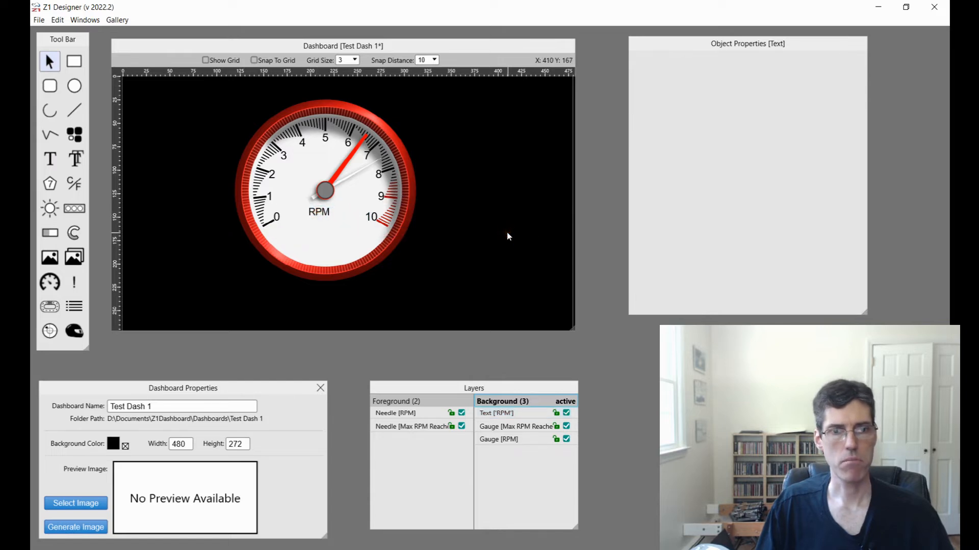
pyautogui.click(321, 212)
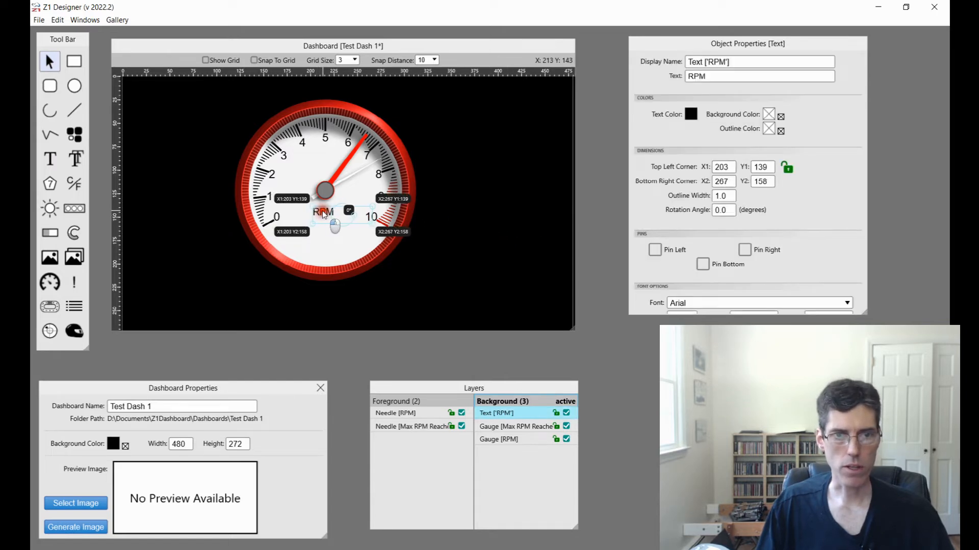
pyautogui.click(455, 212)
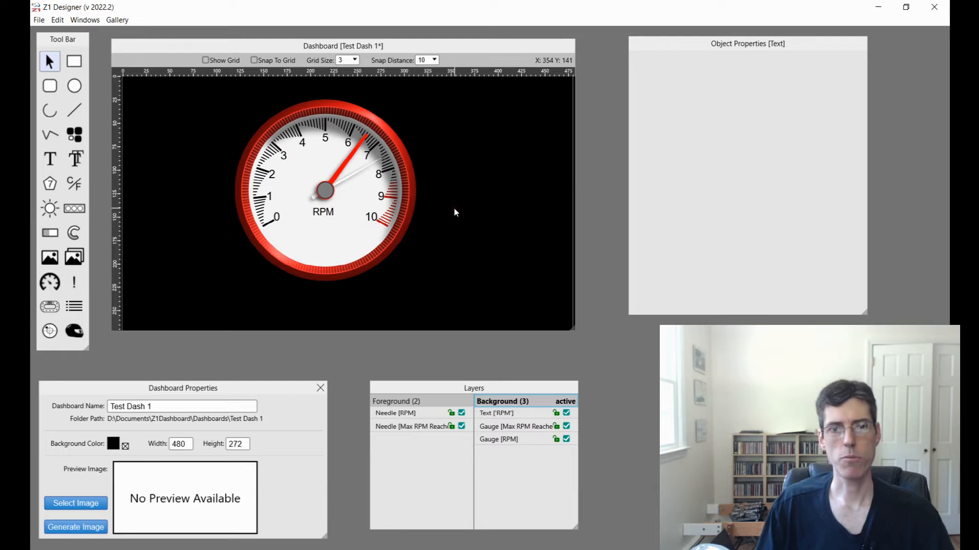
# - Add a small round gauge with a radius of about 34 over the lower part of the RPM gauge
pyautogui.click(50, 281)
pyautogui.moveTo(310, 242); pyautogui.dragTo(350, 273)
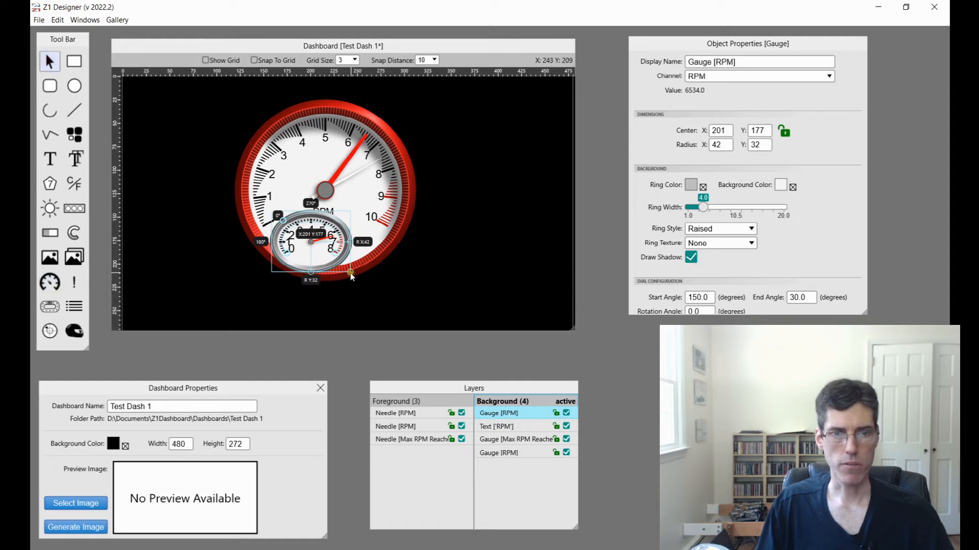
pyautogui.moveTo(350, 271); pyautogui.dragTo(343, 273)
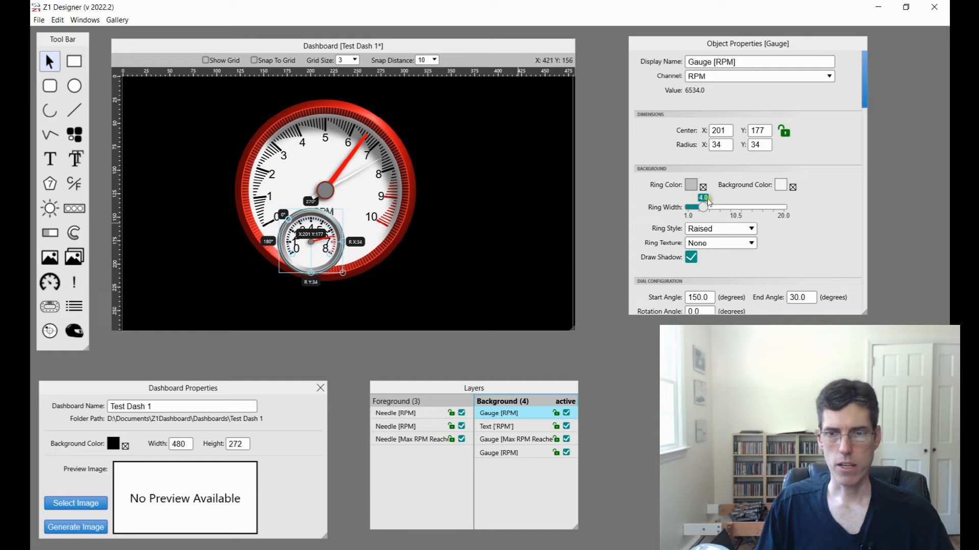
# - Set the small gauge's channel to Fuel Level Percent
pyautogui.click(775, 76)
pyautogui.moveTo(831, 239); pyautogui.dragTo(825, 106)
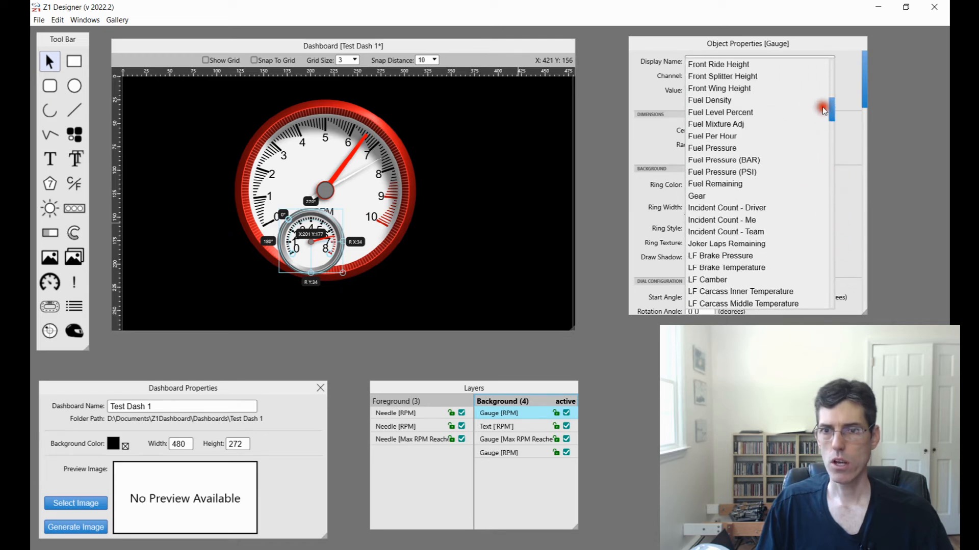
pyautogui.click(735, 111)
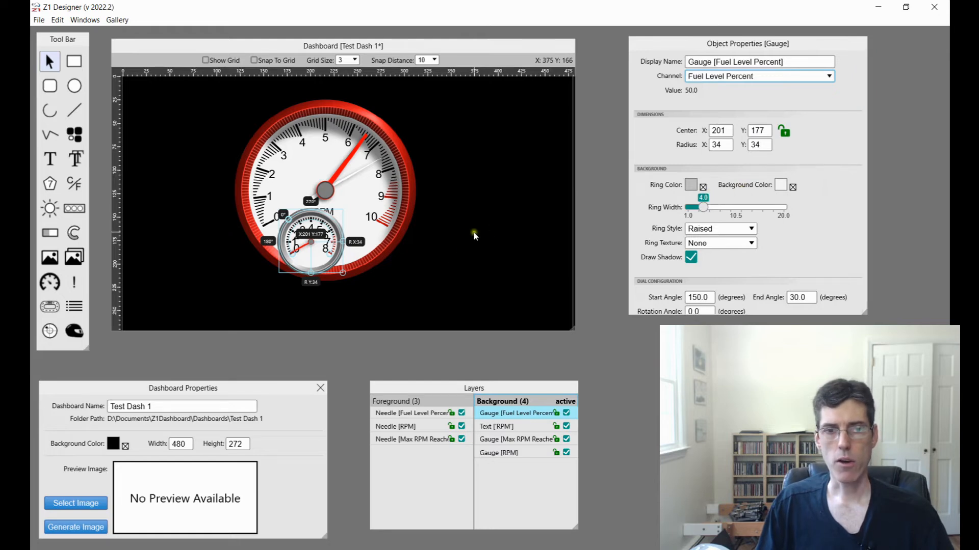
# - Clear the fuel gauge's ring and background colors, set its ring style to None and turn off its background shadow
pyautogui.click(704, 188)
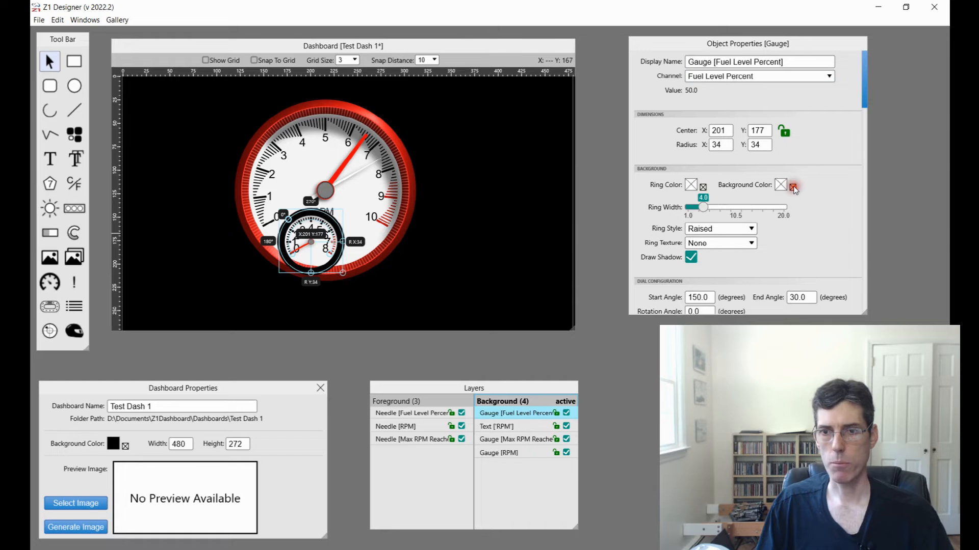
pyautogui.click(711, 231)
pyautogui.click(744, 244)
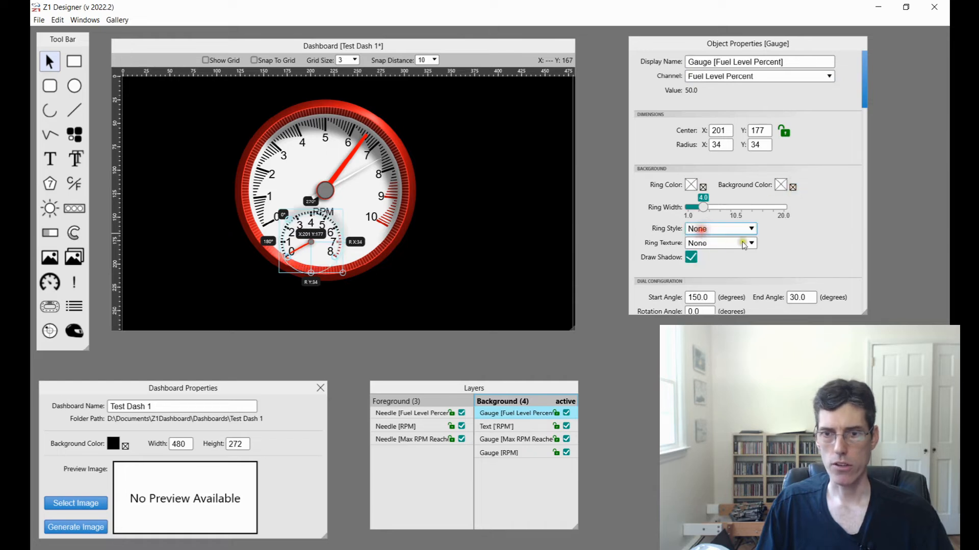
pyautogui.click(691, 258)
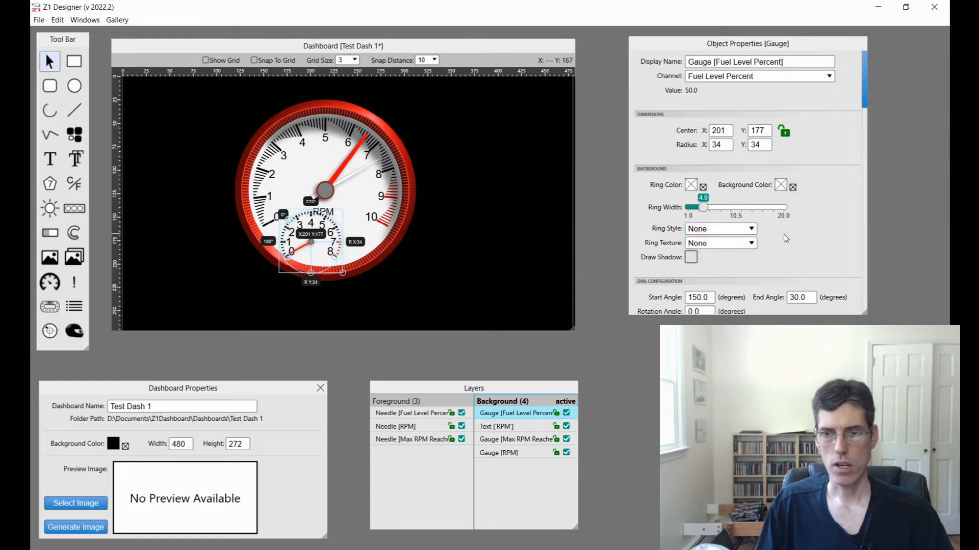
# - Set the fuel gauge dial's end value to 100 and its number format to As Is
pyautogui.scroll(-5, 784, 234)
pyautogui.scroll(6, 784, 234)
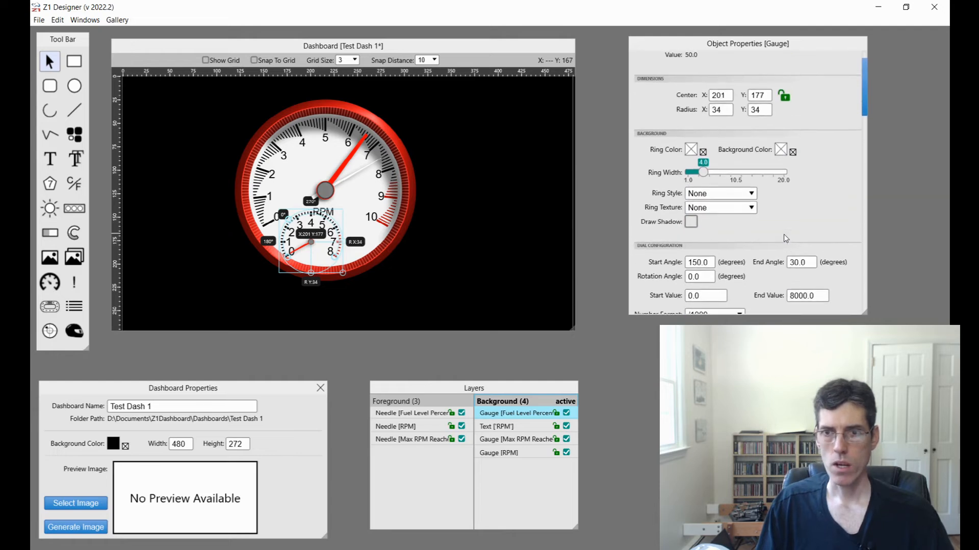
pyautogui.scroll(-5, 785, 232)
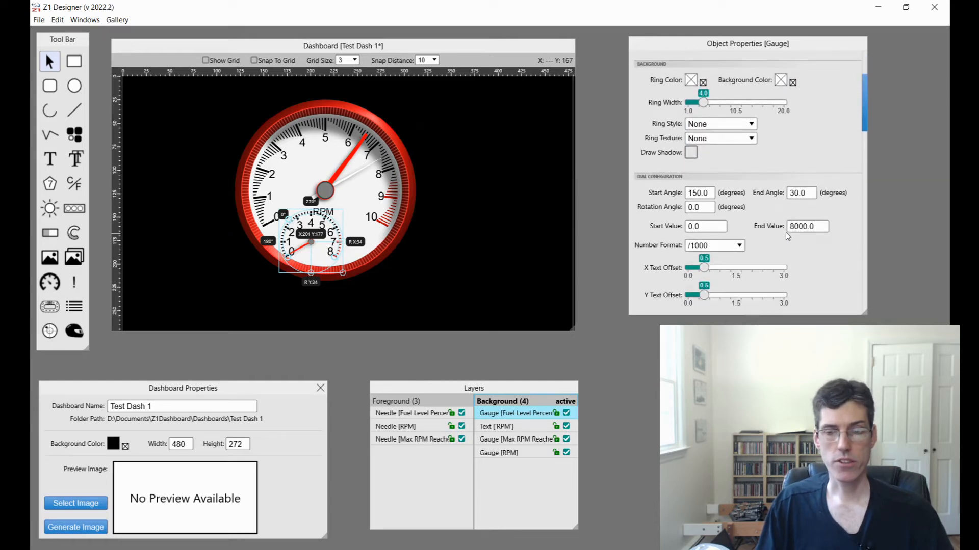
pyautogui.click(822, 228)
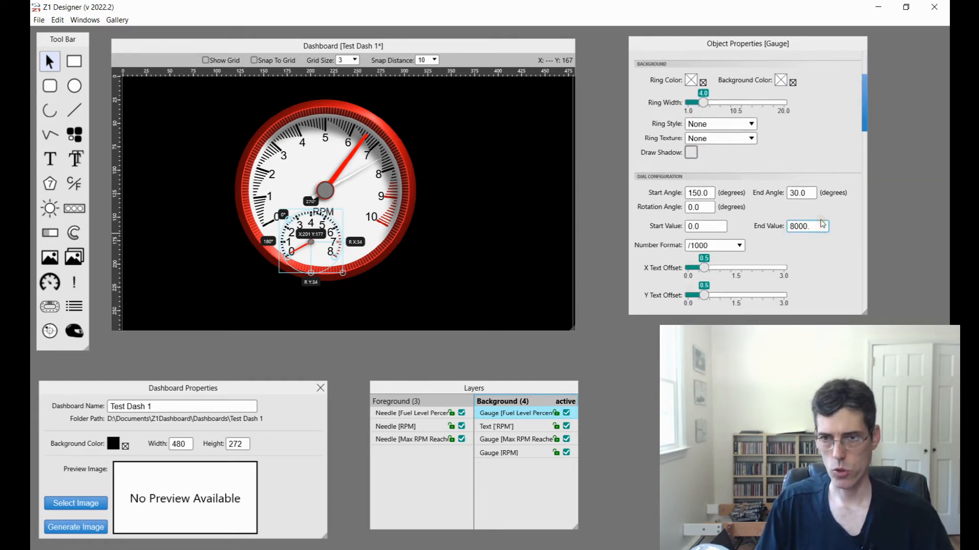
pyautogui.press('BackSpace')
pyautogui.press('BackSpace')
pyautogui.press('BackSpace')
pyautogui.press('BackSpace')
pyautogui.write('100')
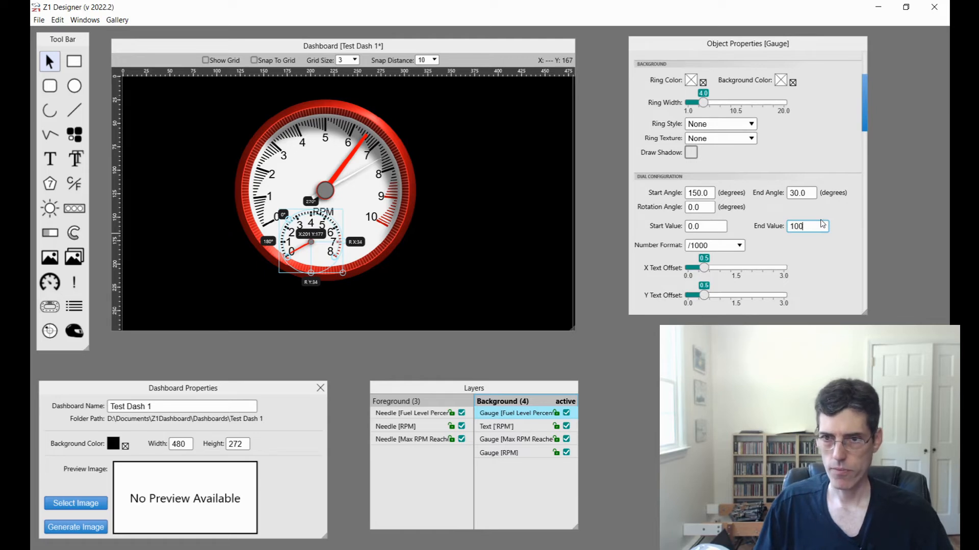
pyautogui.click(736, 246)
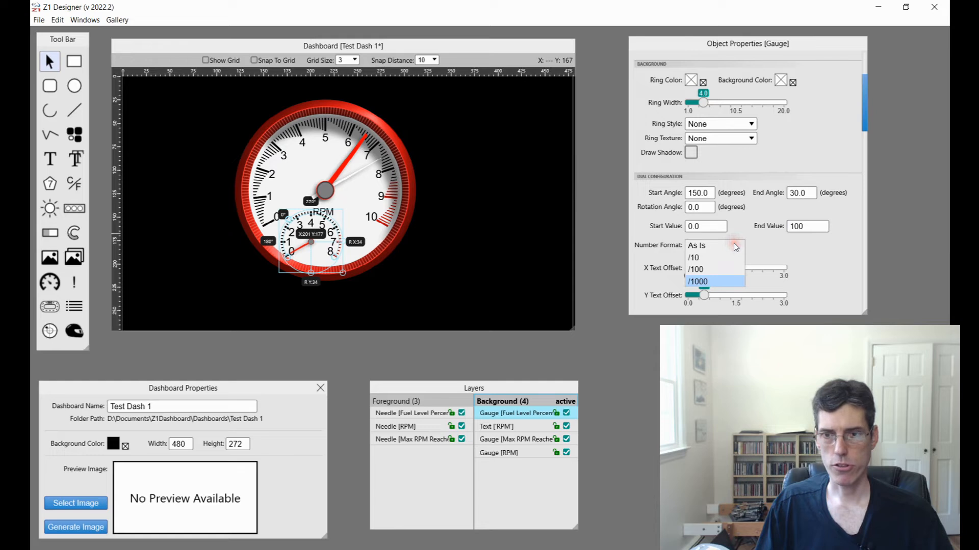
pyautogui.click(709, 246)
# - Set the max value of the fuel gauge's dial zone to 100
pyautogui.scroll(-1, 800, 255)
pyautogui.scroll(-3, 807, 256)
pyautogui.click(768, 222)
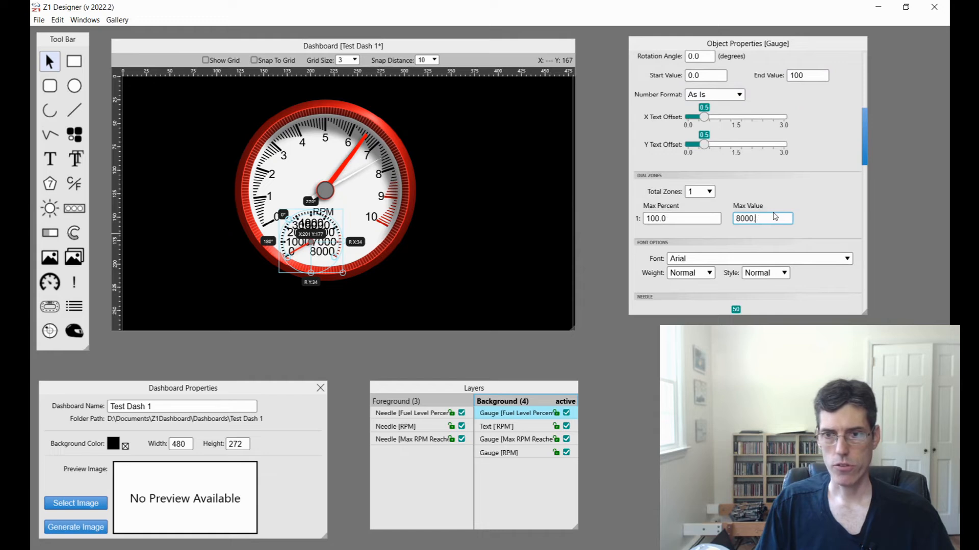
pyautogui.press('BackSpace')
pyautogui.press('BackSpace')
pyautogui.press('BackSpace')
pyautogui.press('BackSpace')
pyautogui.write('1')
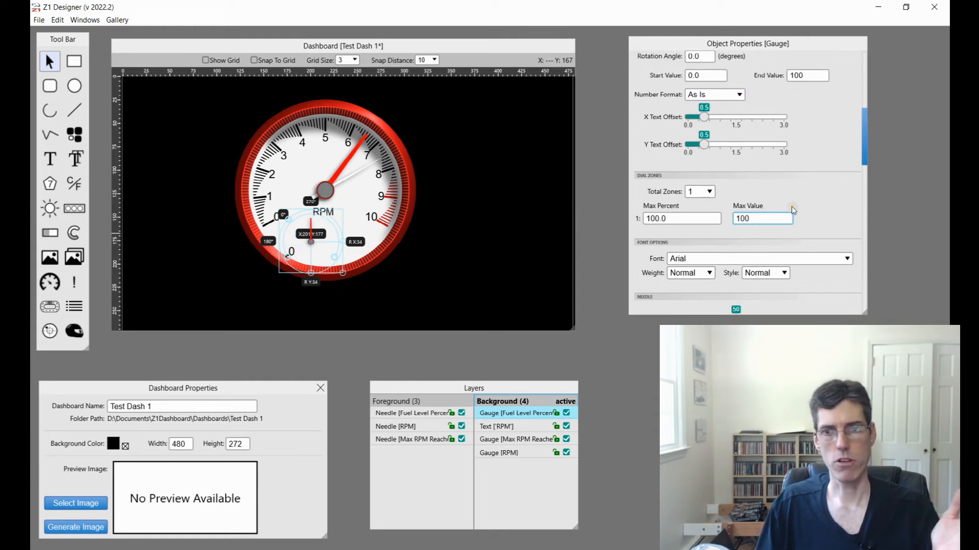
# - Set the end value of the fuel gauge's major ticks to 100
pyautogui.scroll(-4, 817, 212)
pyautogui.scroll(-3, 817, 212)
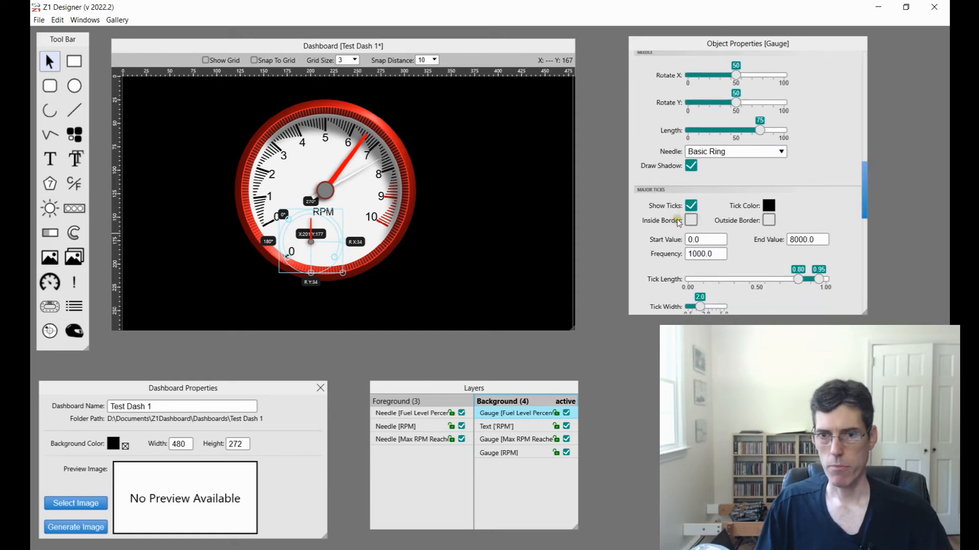
pyautogui.click(817, 243)
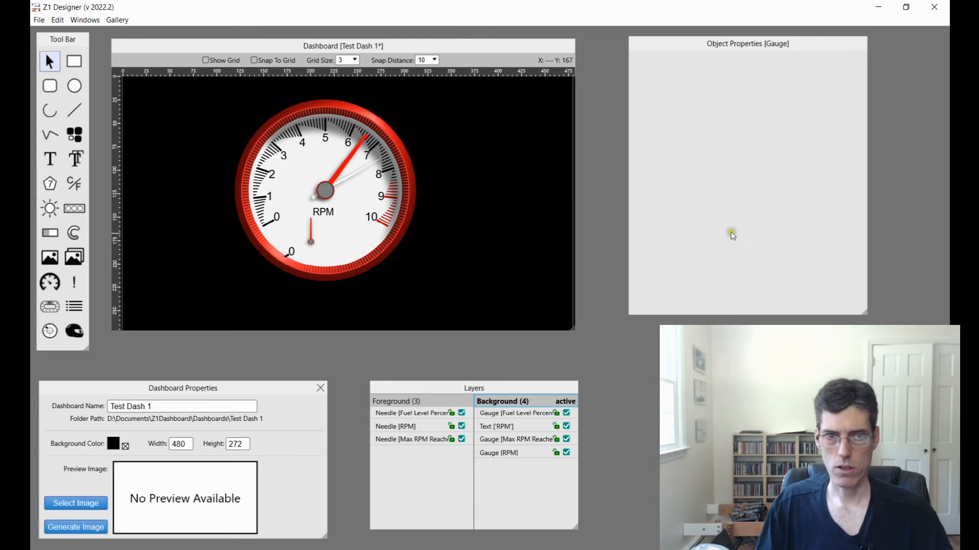
pyautogui.click(512, 453)
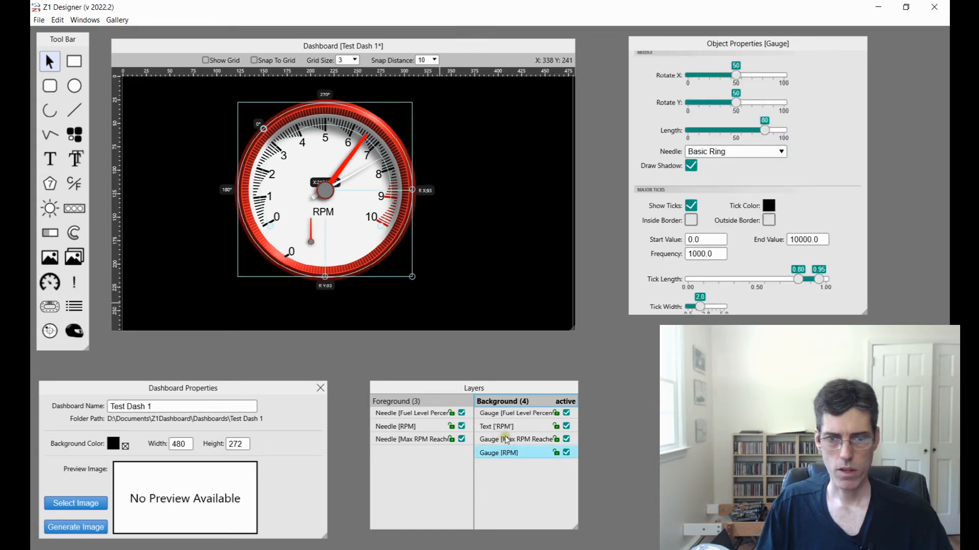
pyautogui.rightClick(509, 413)
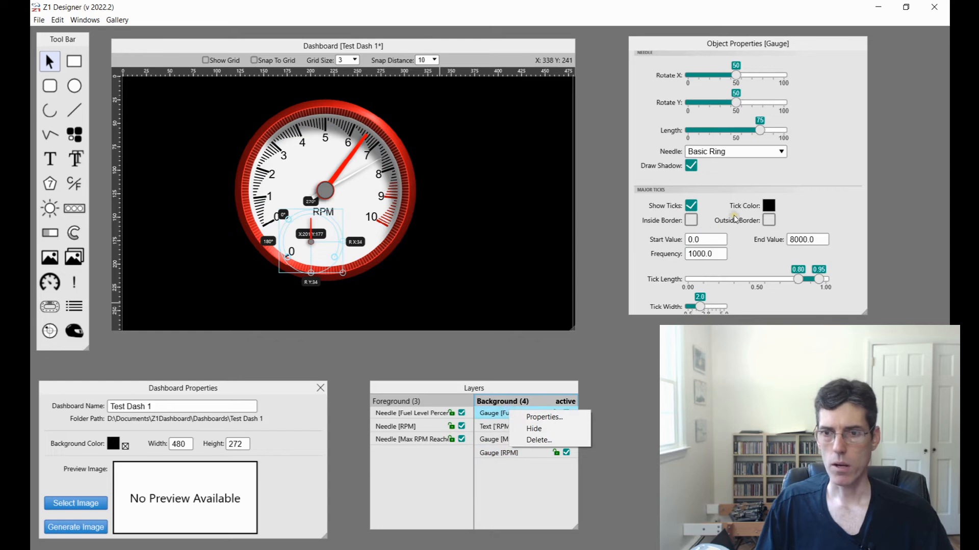
pyautogui.click(816, 242)
pyautogui.scroll(-1, 816, 242)
pyautogui.press('BackSpace')
pyautogui.press('BackSpace')
pyautogui.press('BackSpace')
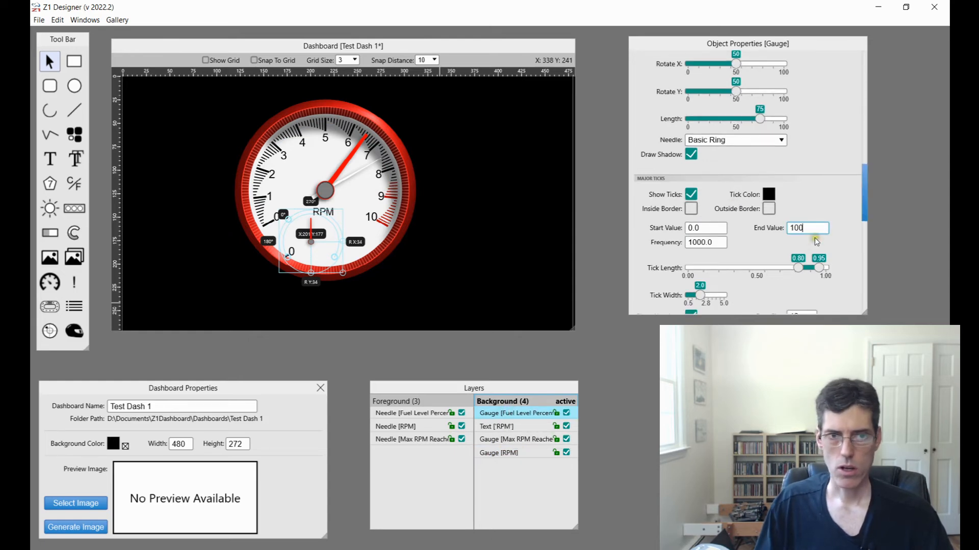
pyautogui.click(843, 229)
# - Hide the fuel gauge's medium ticks
pyautogui.scroll(3, 844, 231)
pyautogui.scroll(-8, 844, 231)
pyautogui.scroll(-3, 843, 231)
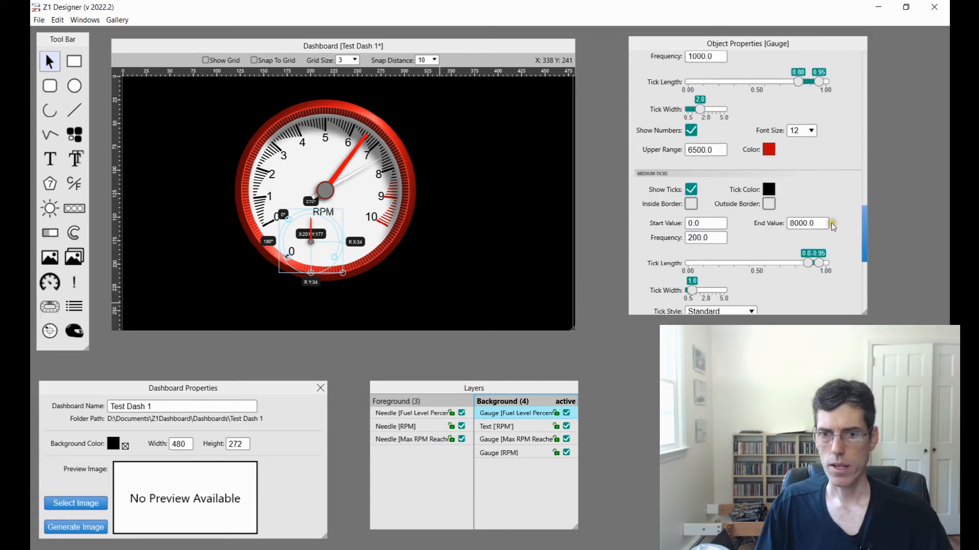
pyautogui.click(691, 189)
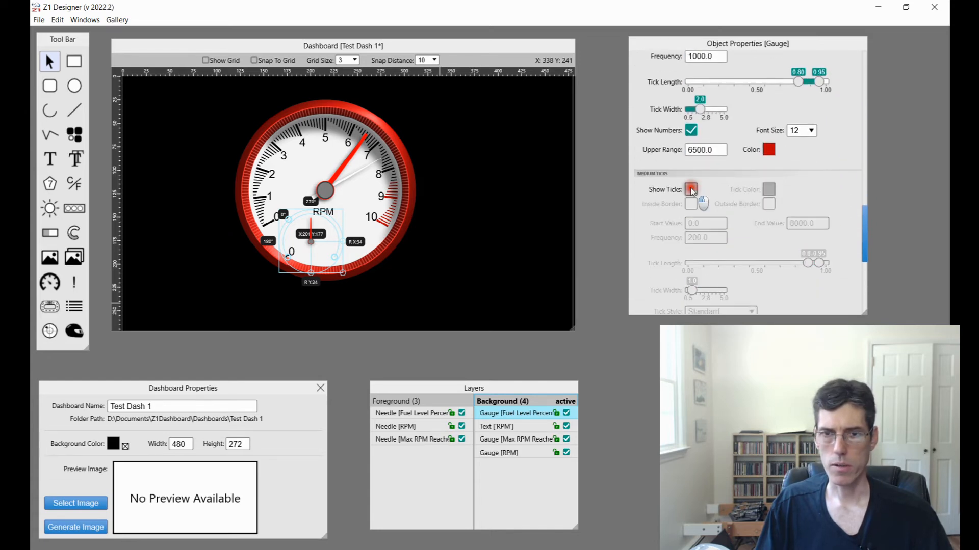
pyautogui.click(867, 232)
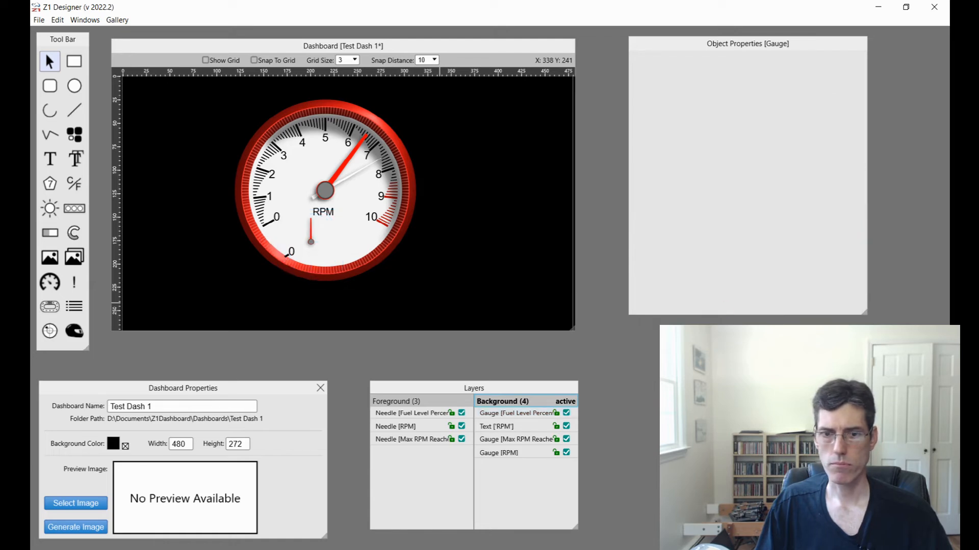
pyautogui.click(513, 413)
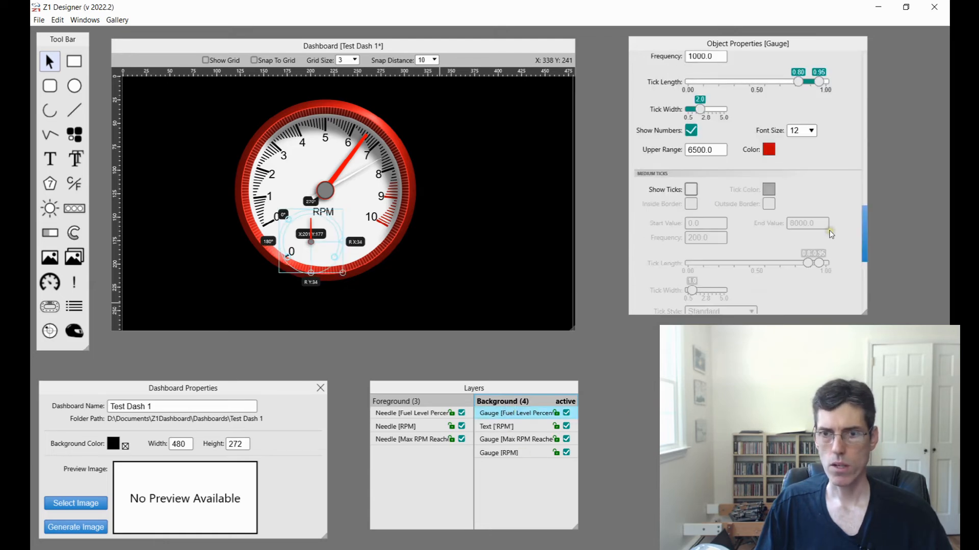
# - Set the frequency of the fuel gauge's major ticks to 25
pyautogui.scroll(3, 851, 211)
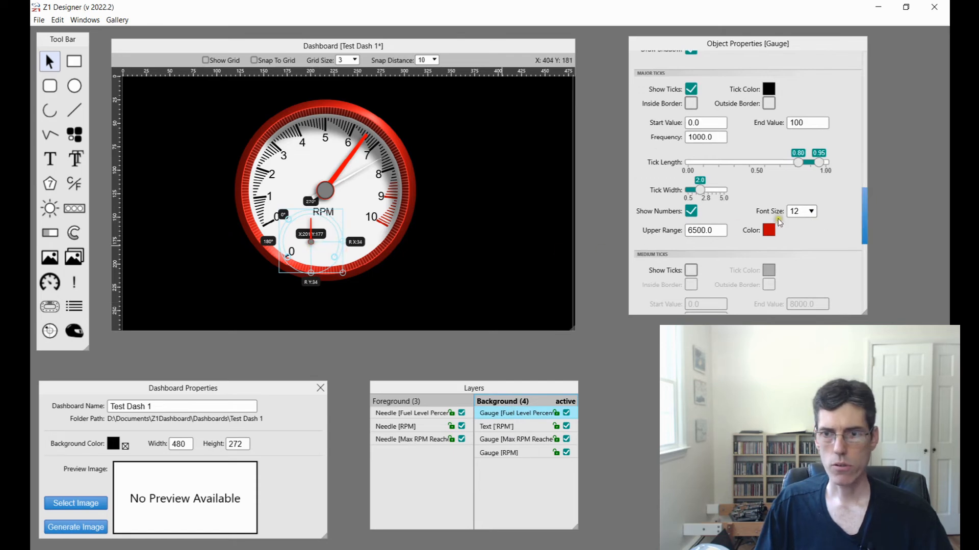
pyautogui.scroll(3, 762, 208)
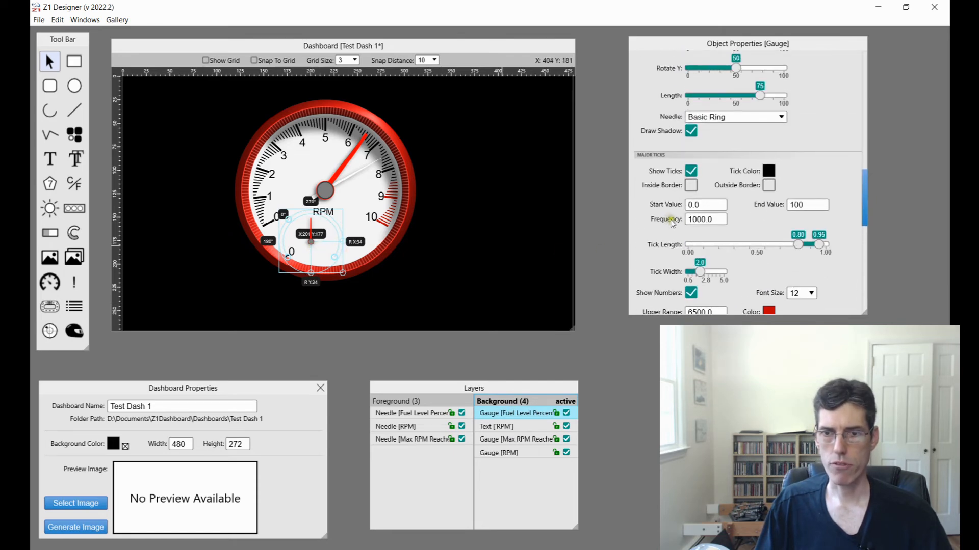
pyautogui.click(717, 221)
pyautogui.press('BackSpace')
pyautogui.press('BackSpace')
pyautogui.press('BackSpace')
pyautogui.press('BackSpace')
pyautogui.write('25')
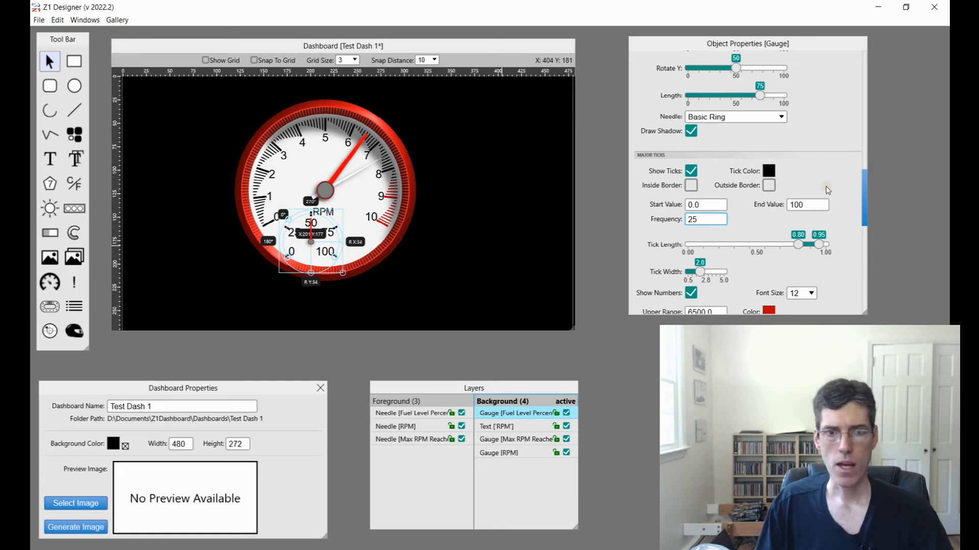
# - Center the fuel gauge below the RPM label at about X 215, Y 187, and set its major tick font size to 8
pyautogui.moveTo(319, 237); pyautogui.dragTo(333, 248)
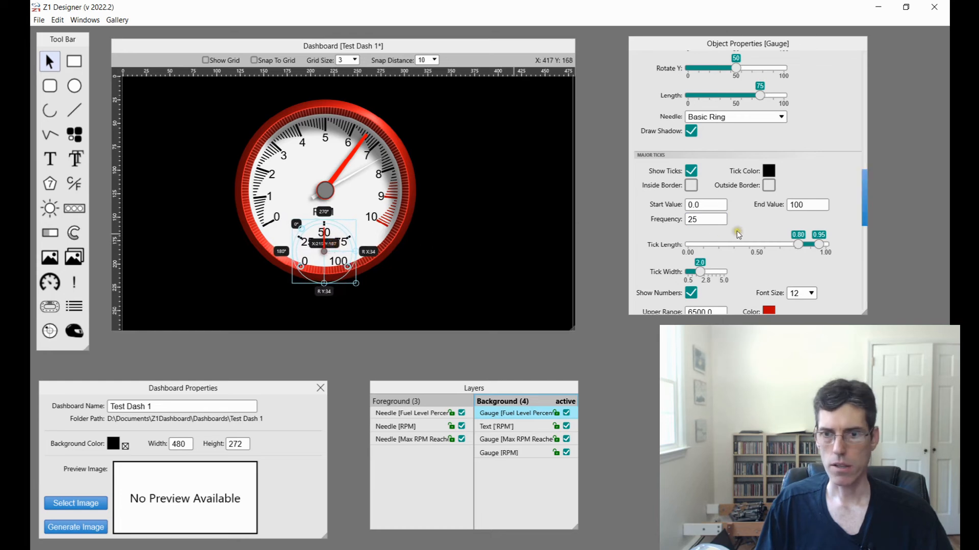
pyautogui.scroll(-1, 772, 219)
pyautogui.click(801, 270)
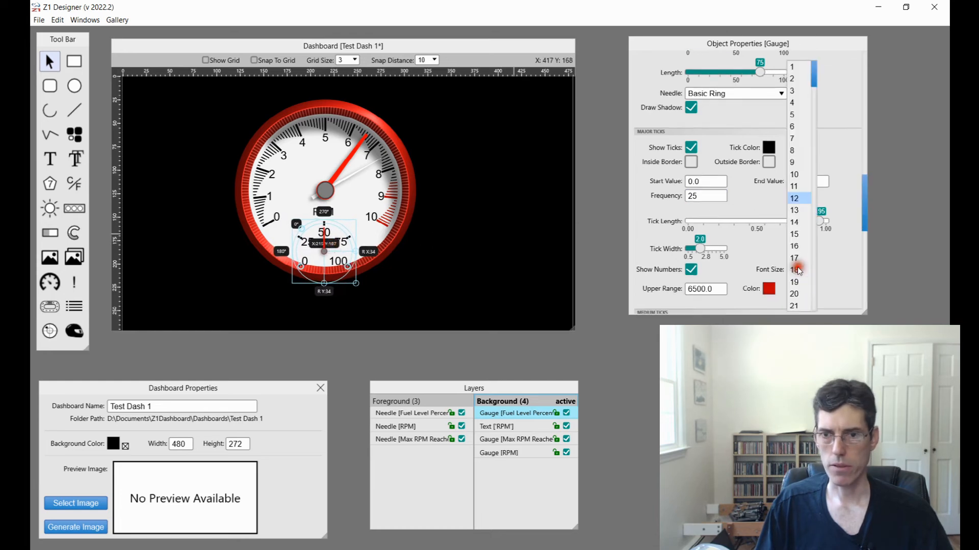
pyautogui.click(797, 150)
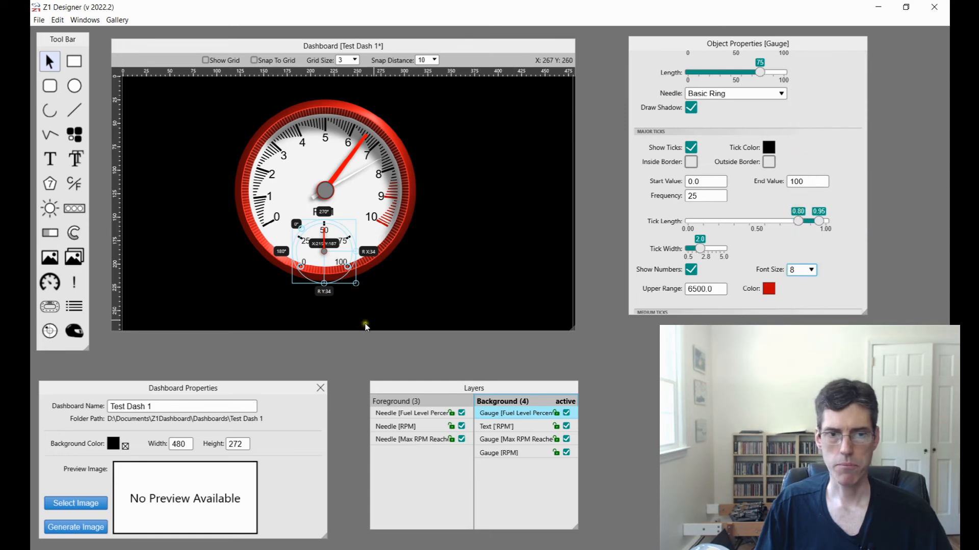
# - Raise the start and end angles of the fuel gauge's dial so its scale spans roughly the upper half circle
pyautogui.moveTo(300, 268); pyautogui.dragTo(297, 251)
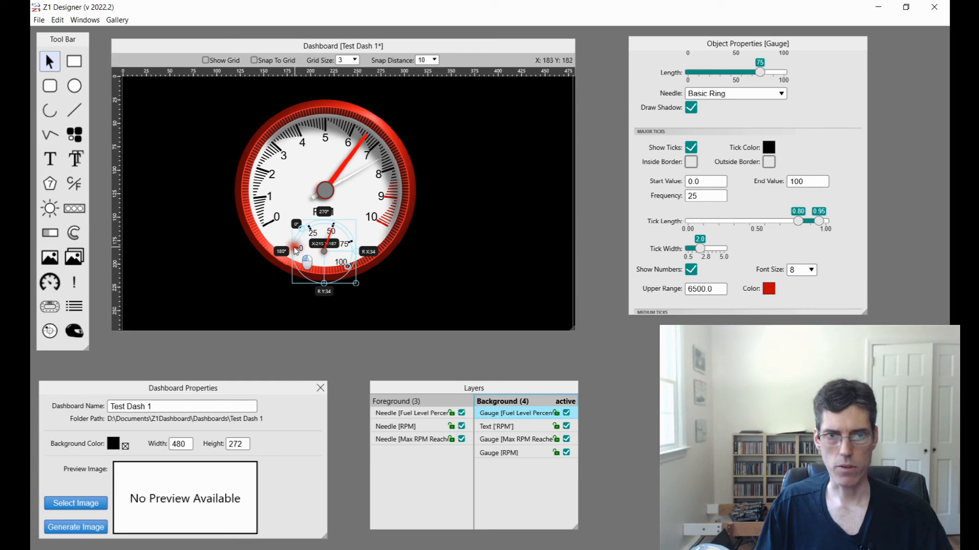
pyautogui.moveTo(347, 268); pyautogui.dragTo(351, 253)
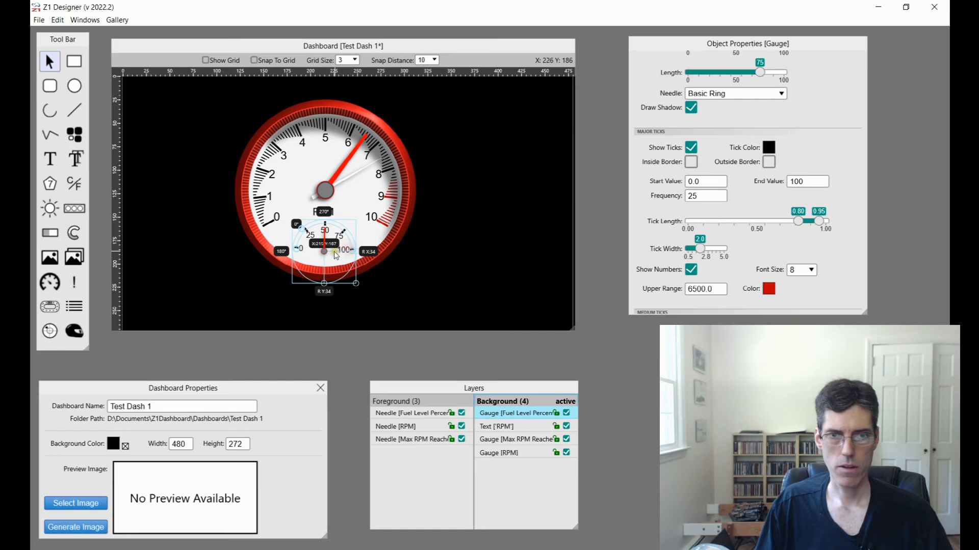
pyautogui.click(510, 294)
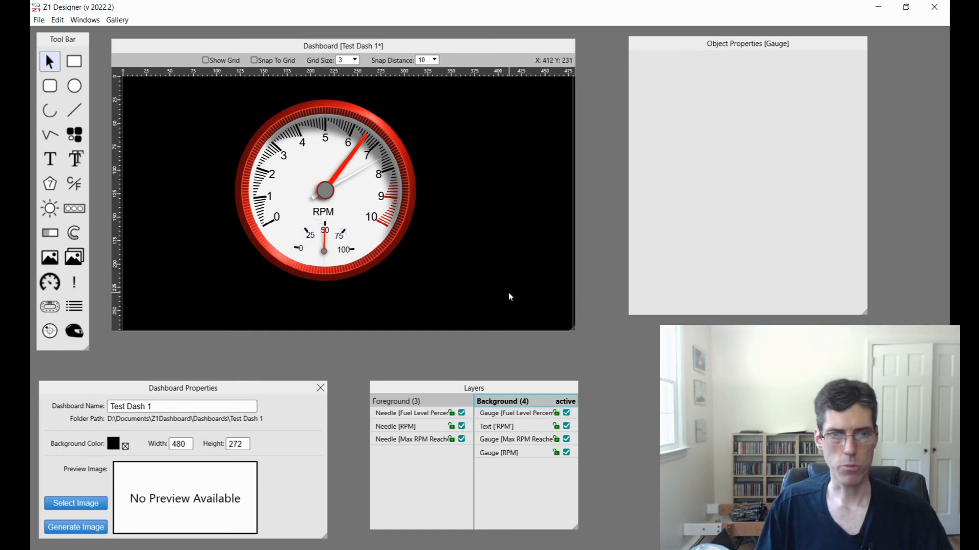
# - Shrink the fuel gauge to a radius of about 25 so it fits inside the RPM gauge's face
pyautogui.click(332, 236)
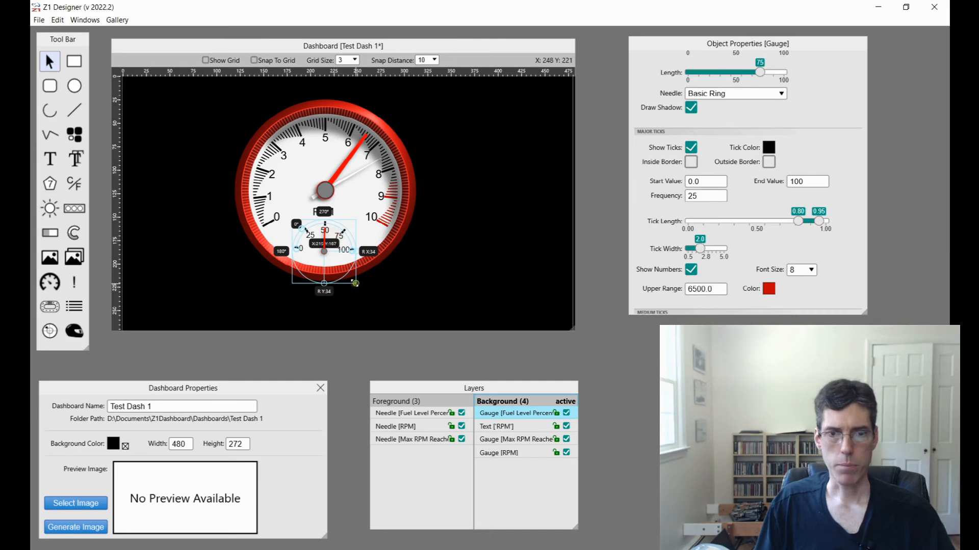
pyautogui.moveTo(355, 283); pyautogui.dragTo(349, 274)
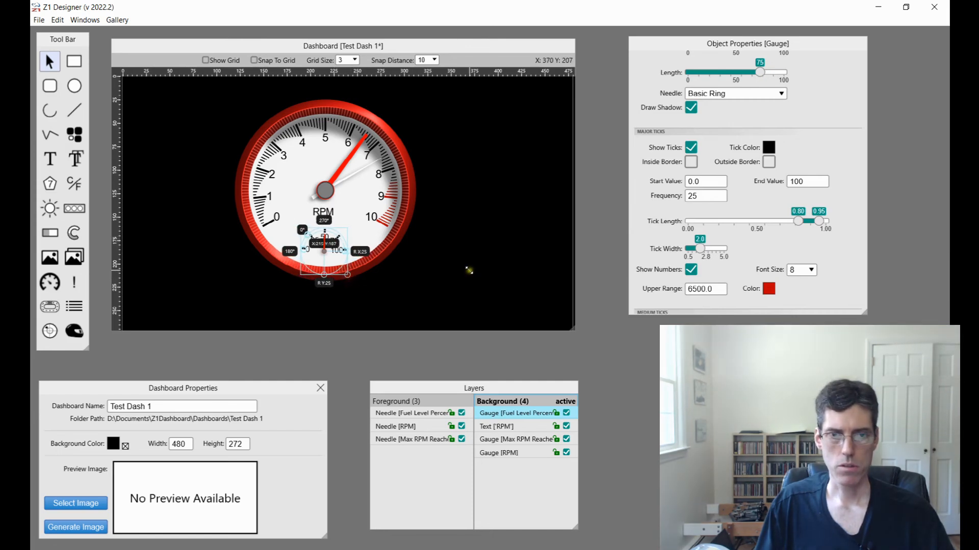
pyautogui.click(471, 272)
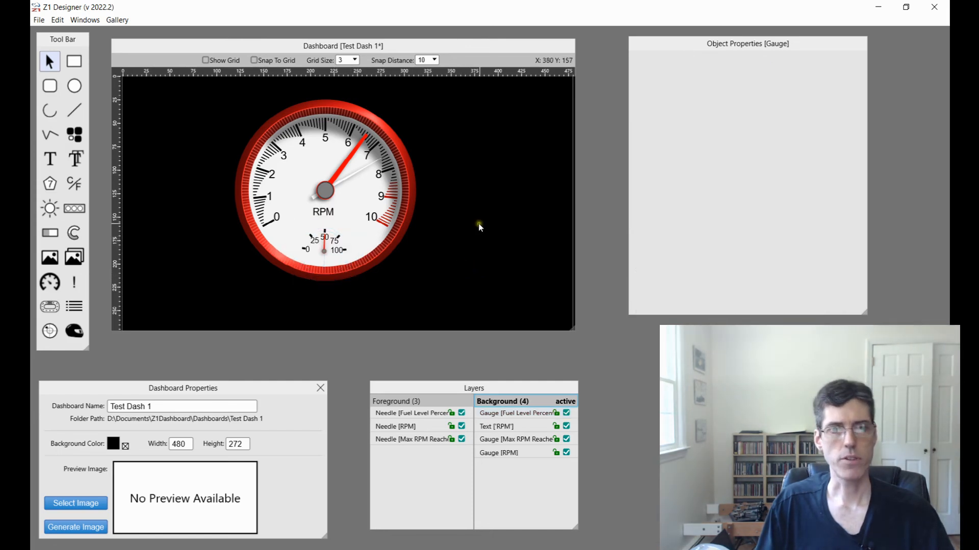